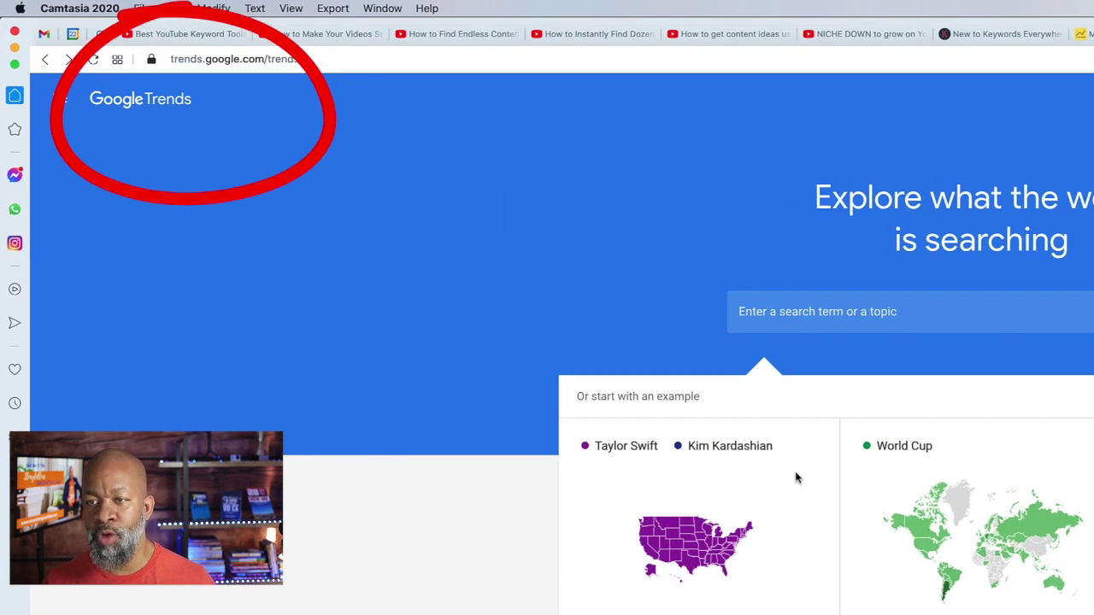
Search Google Trends for the term "fashion"
left_click(303, 81)
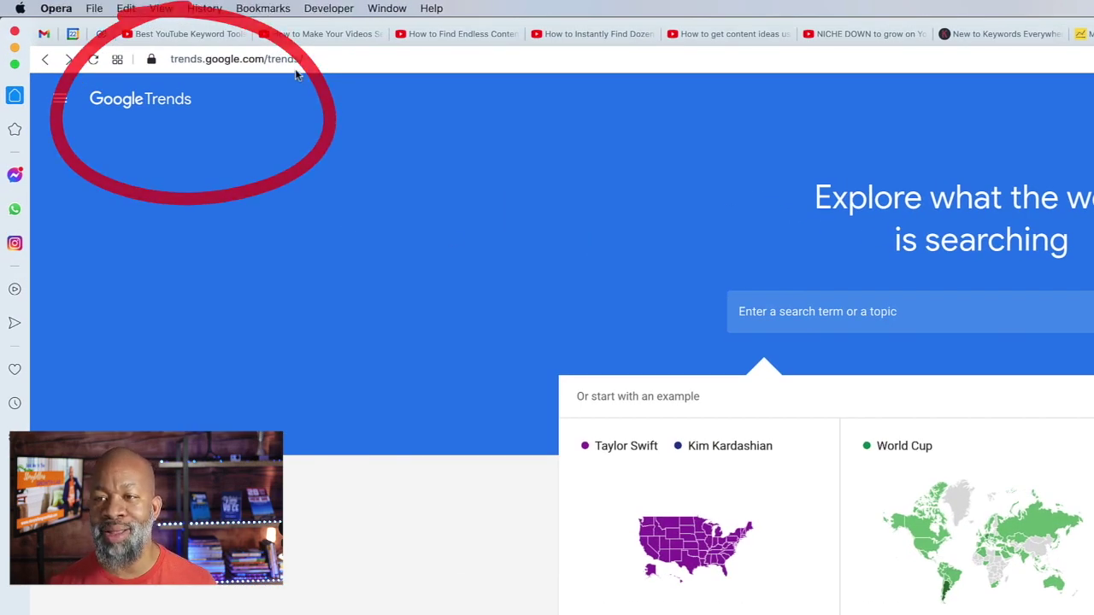
left_click(830, 316)
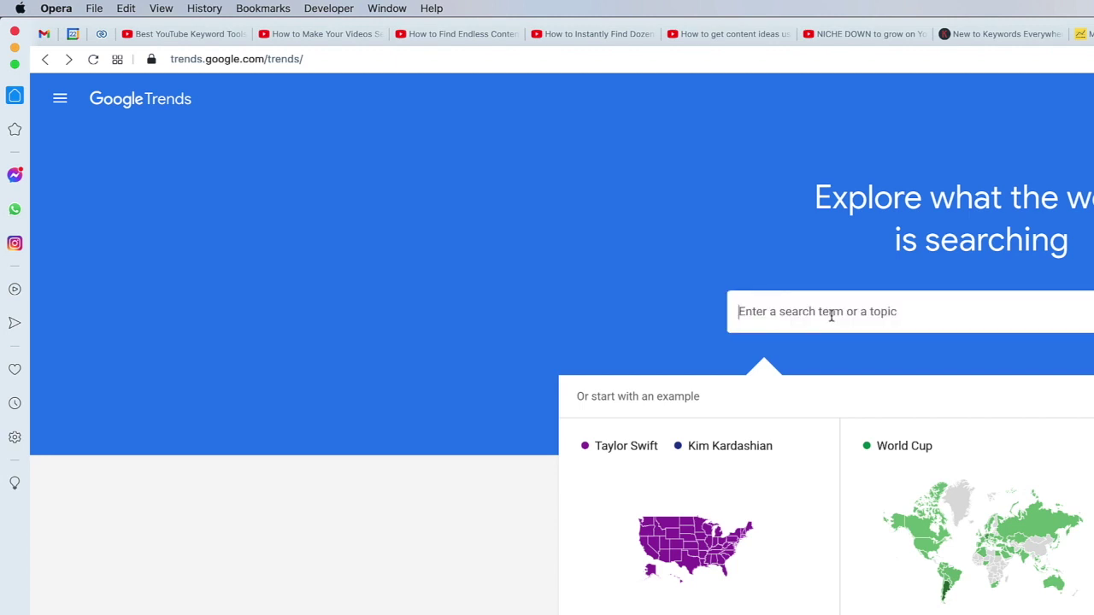
type("fashion")
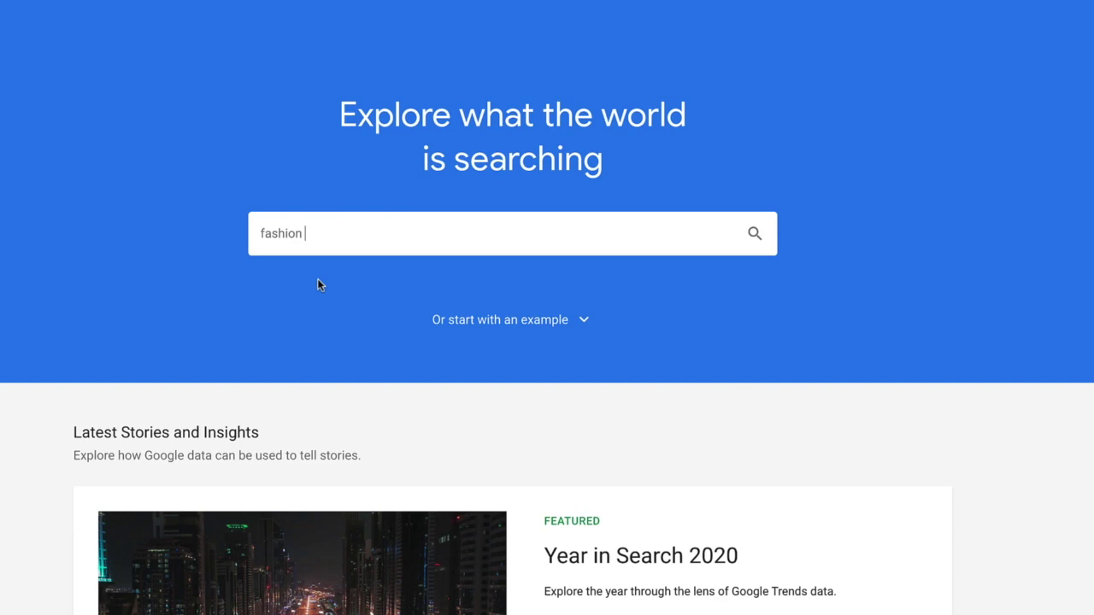
key("Return")
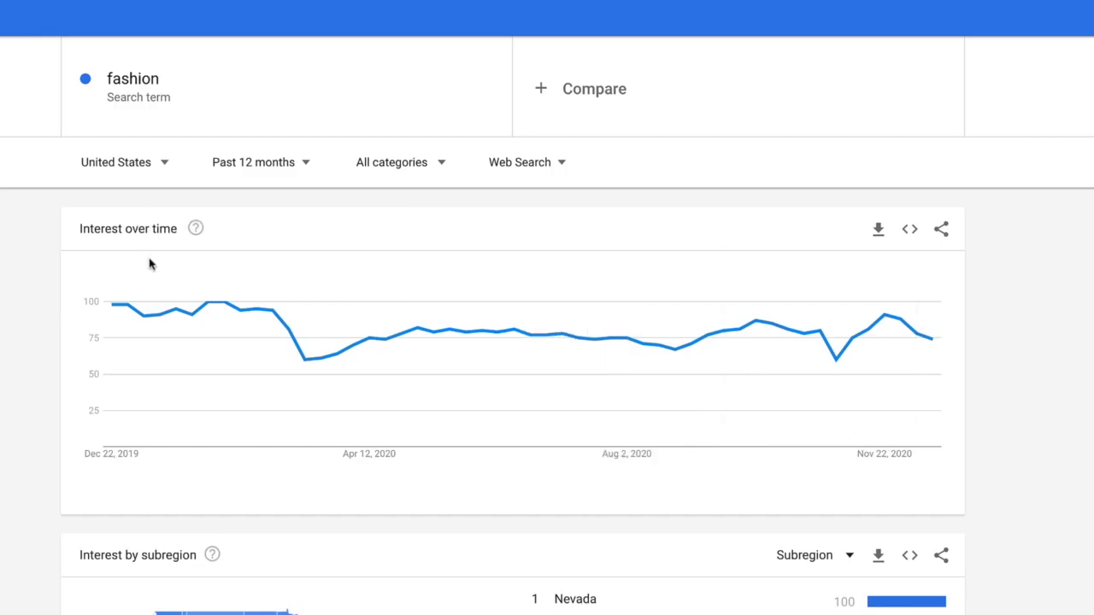
Review the interest over time, subregion interest, related topics and further related queries for "fashion"
scroll(240, 462, "down", 3)
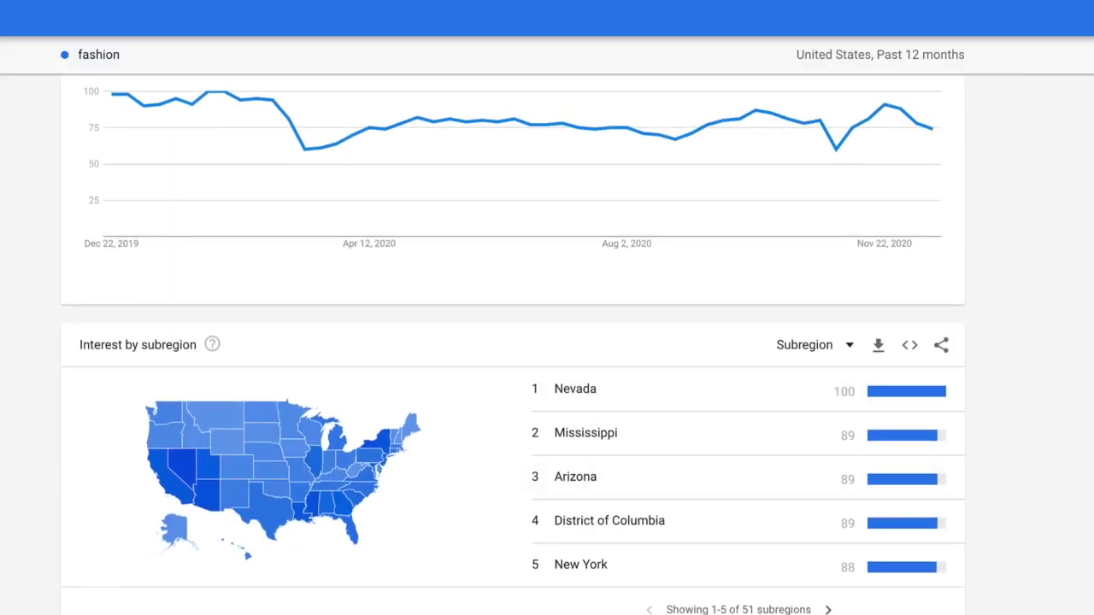
scroll(339, 371, "down", 4)
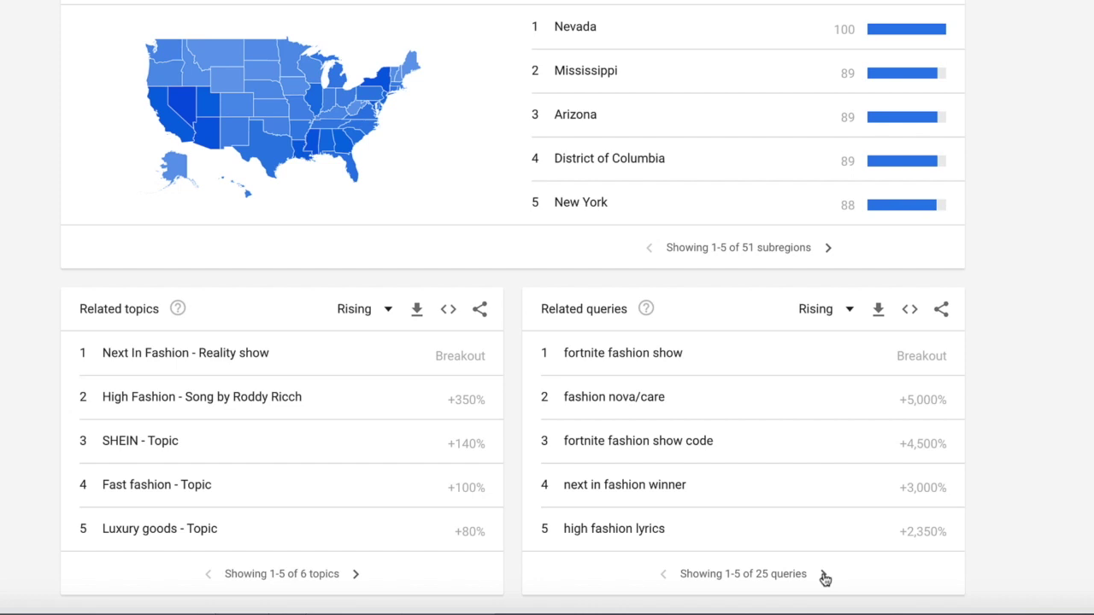
left_click(825, 575)
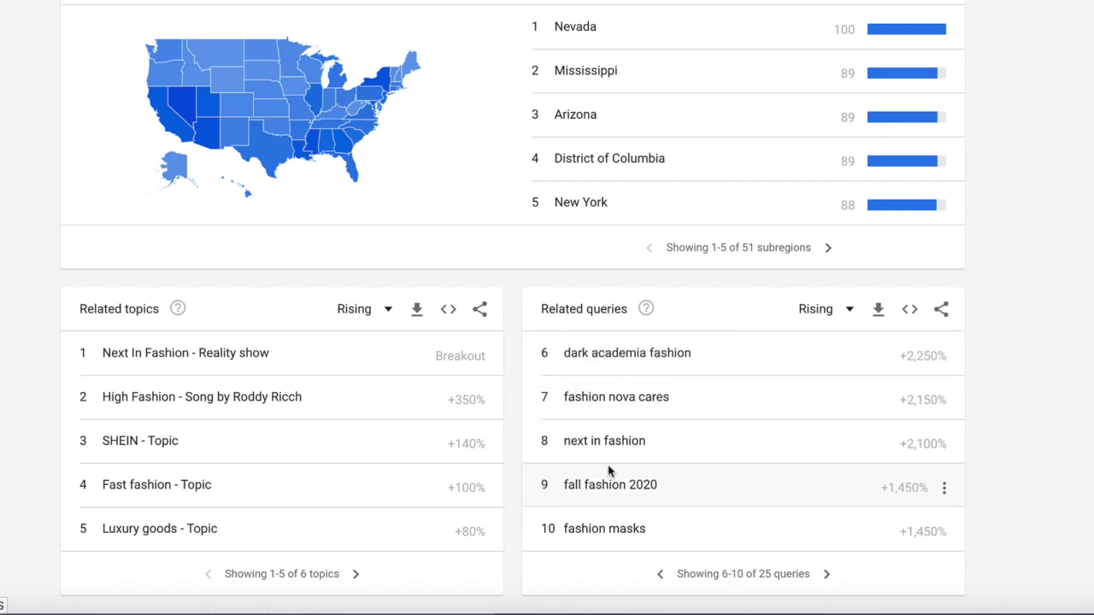
scroll(608, 470, "up", 4)
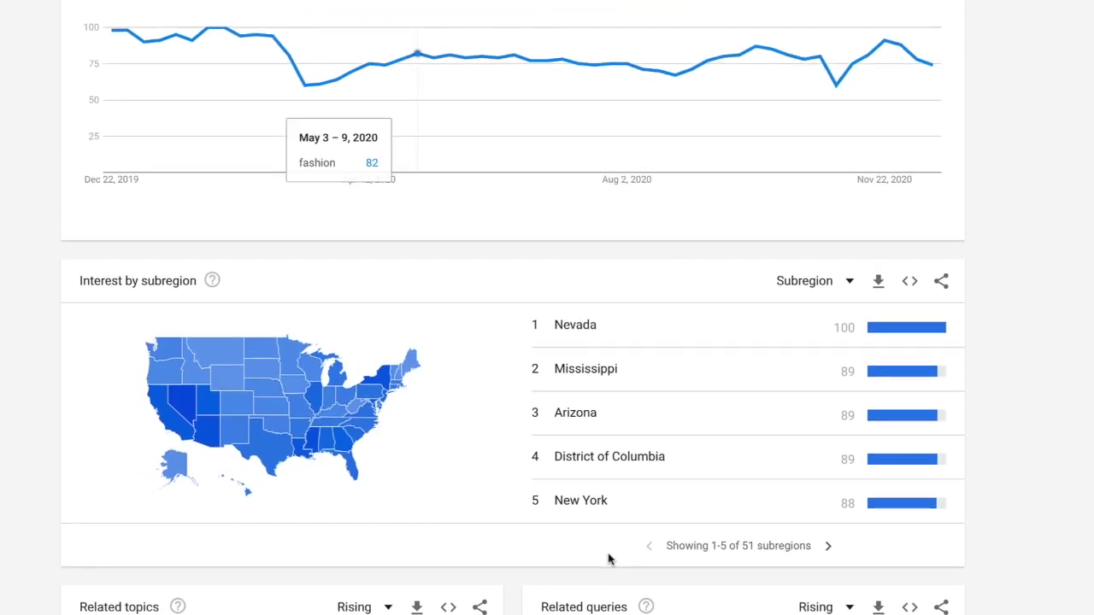
scroll(608, 560, "up", 4)
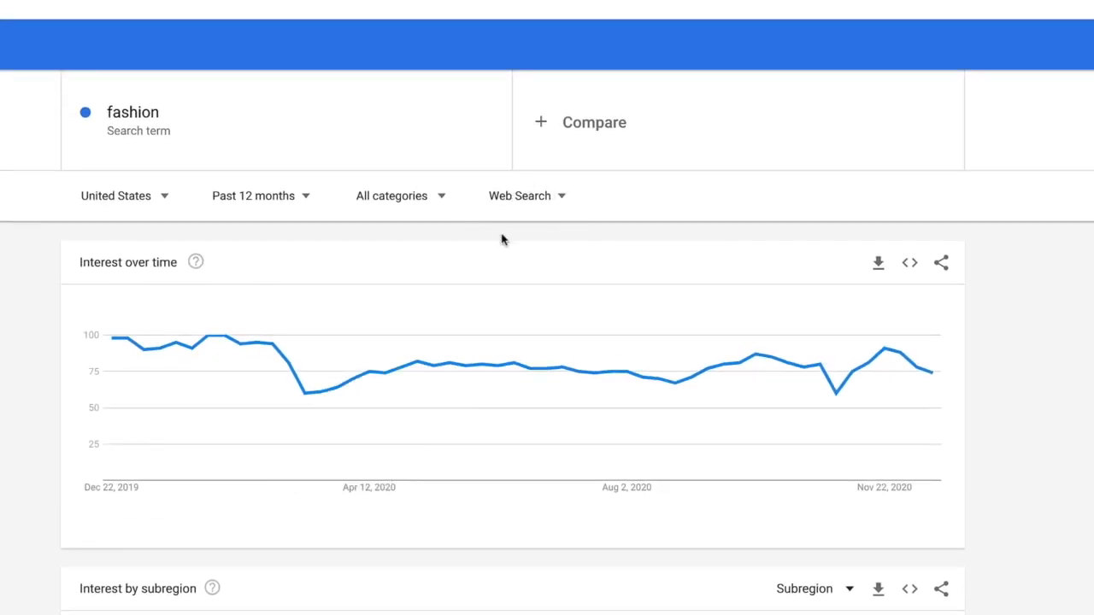
Switch the "fashion" trend data to YouTube Search and review its subregions and related queries
left_click(563, 200)
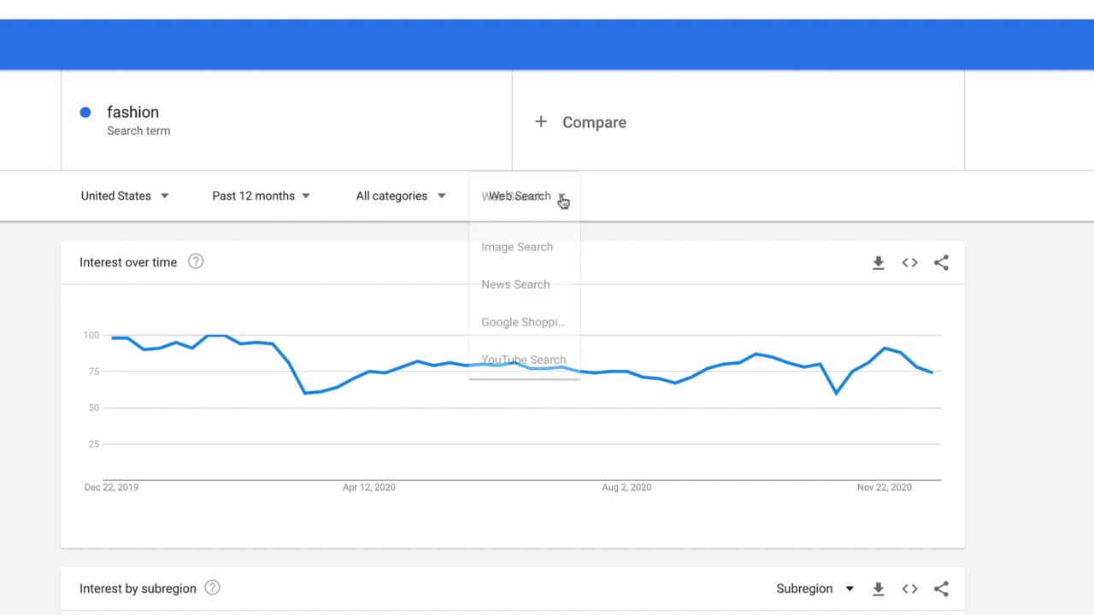
left_click(529, 362)
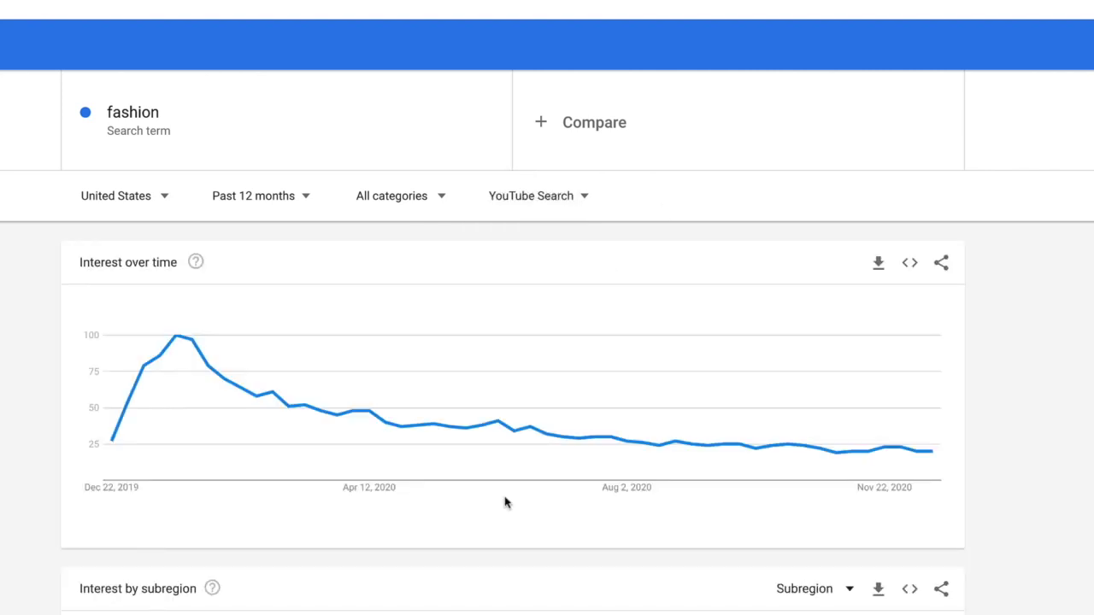
scroll(505, 503, "down", 3)
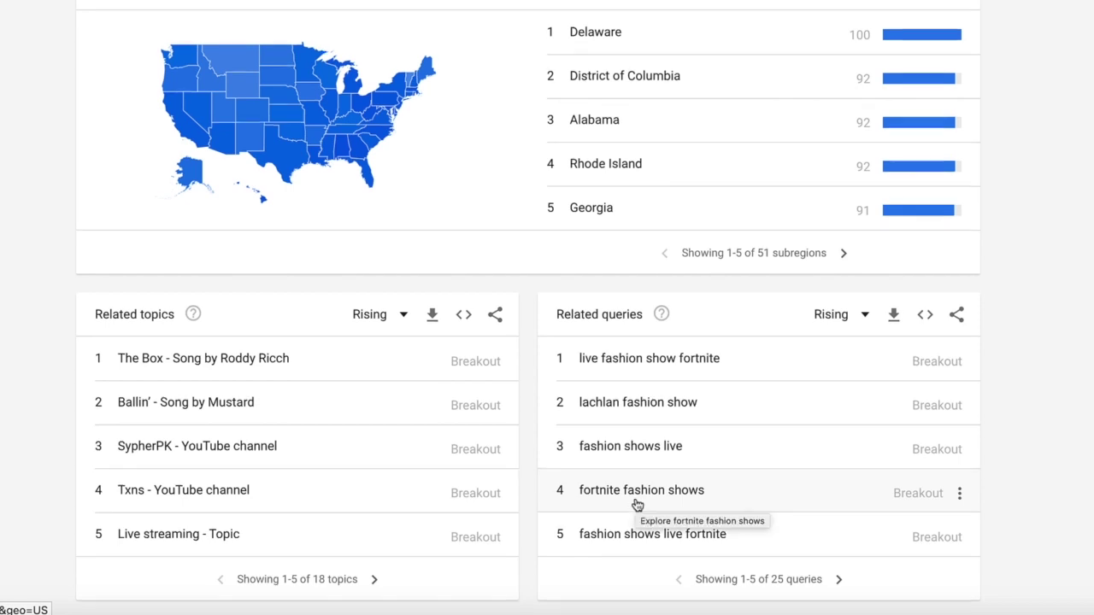
scroll(637, 505, "up", 3)
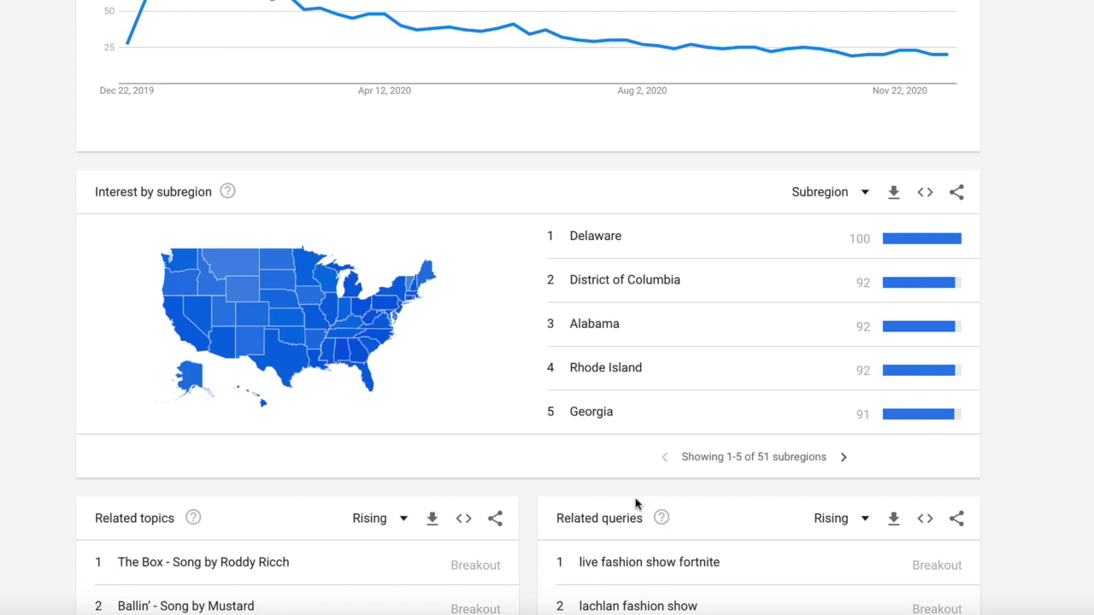
scroll(636, 505, "down", 1)
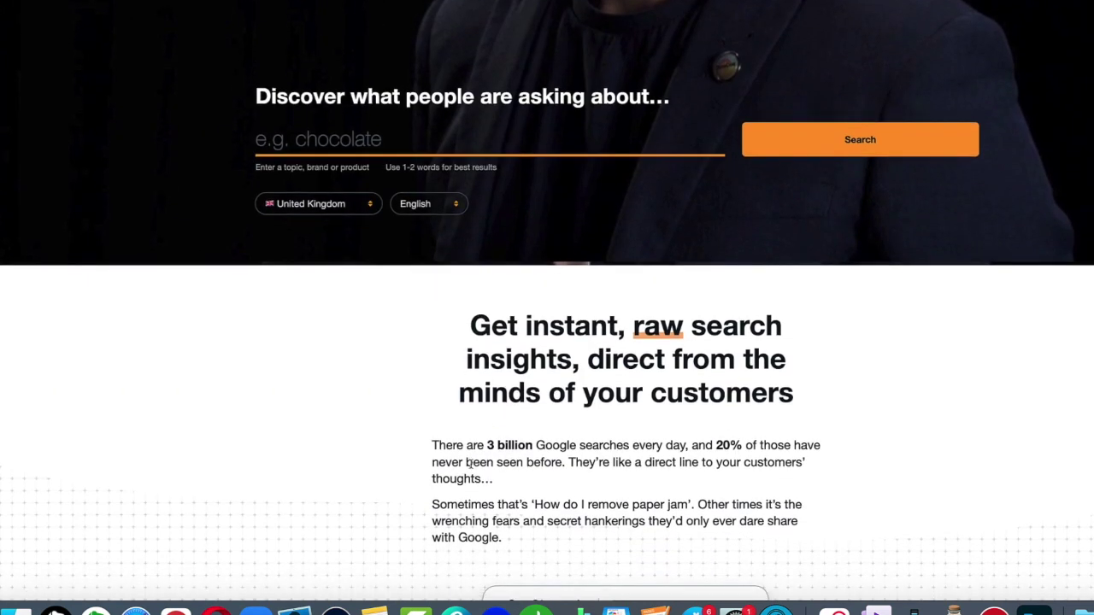
On AnswerThePublic, search for "communication" with the country set to United States
scroll(468, 462, "down", 1)
left_click(357, 139)
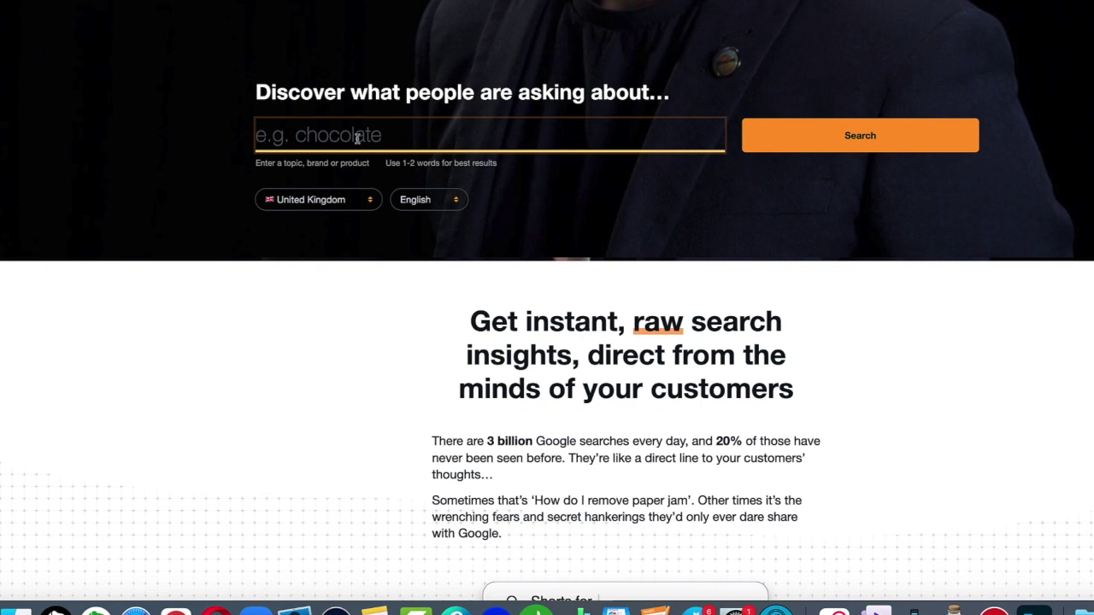
type("c")
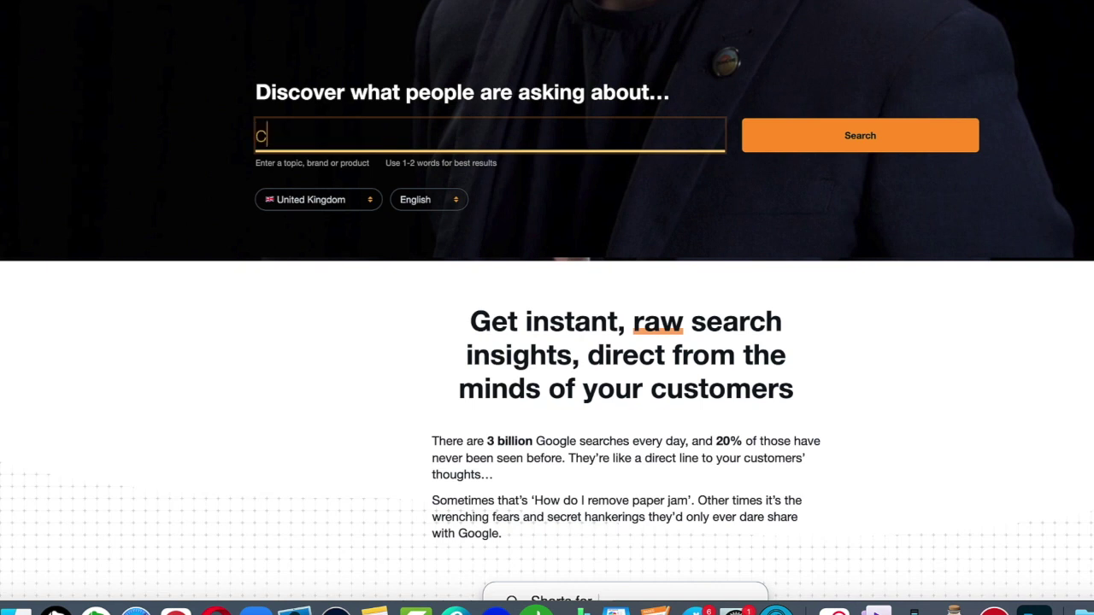
type("ommunication")
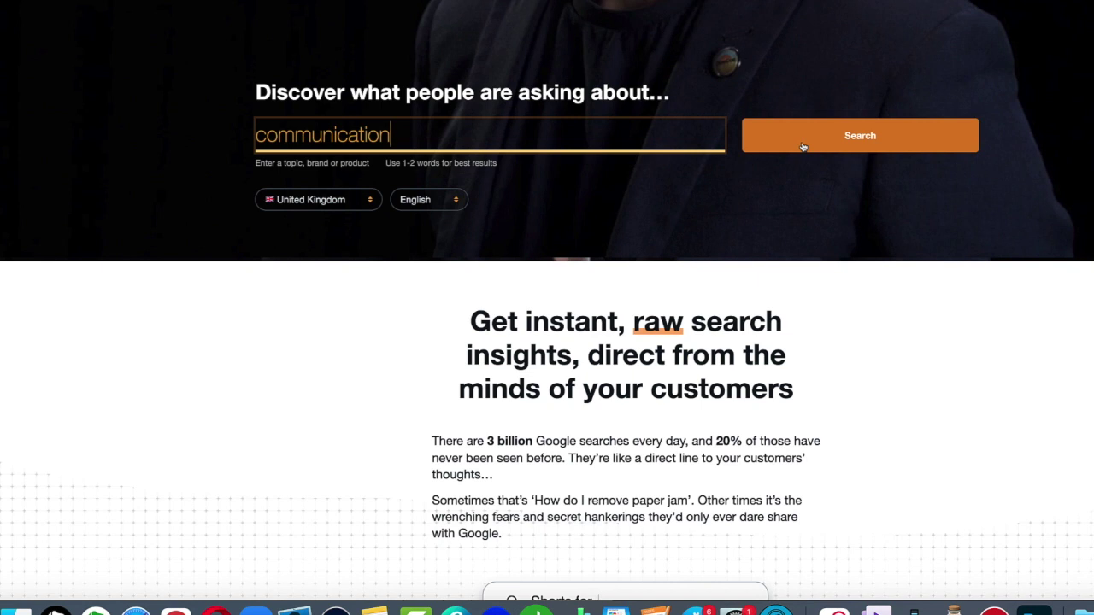
left_click(369, 202)
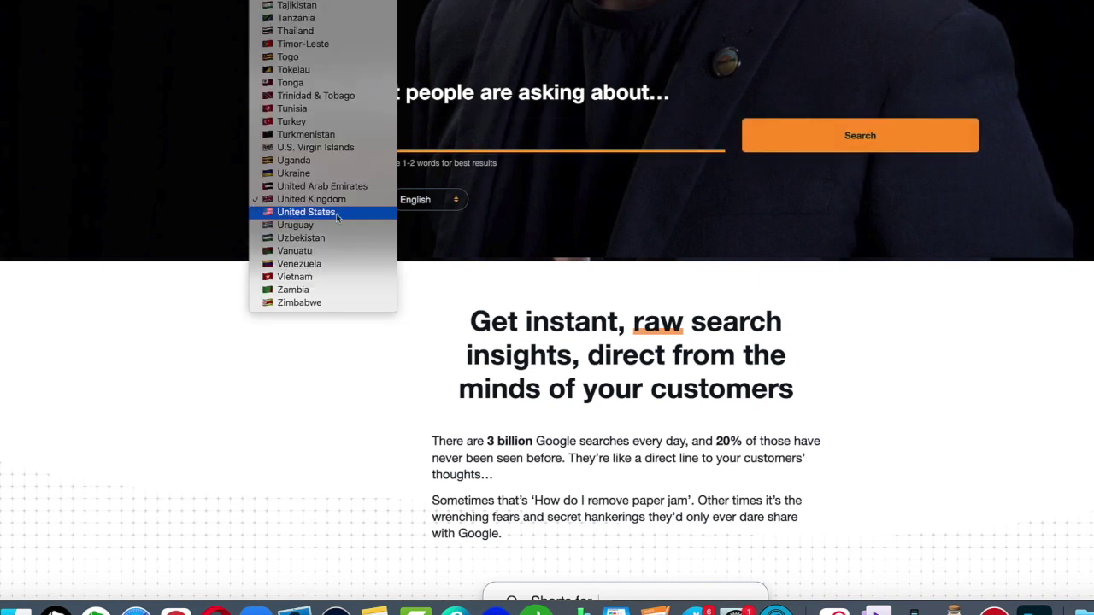
left_click(338, 212)
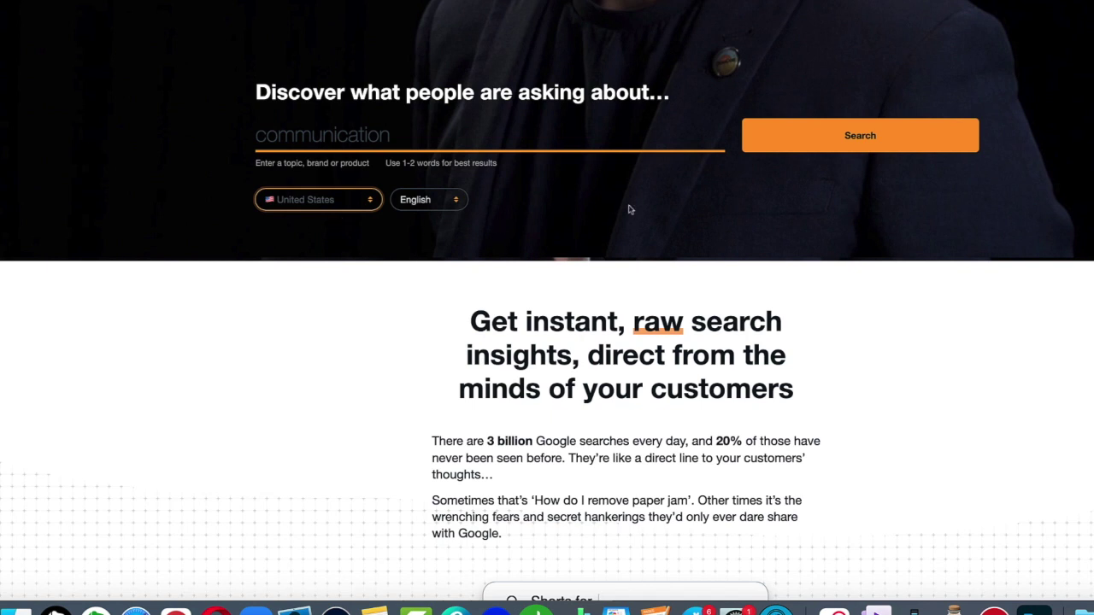
left_click(830, 146)
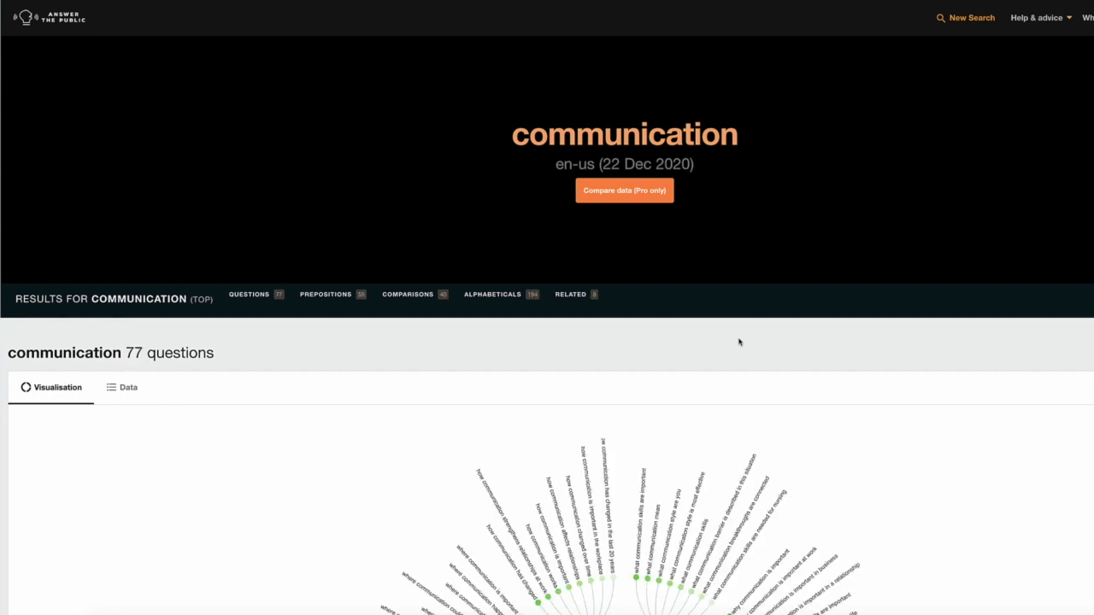
Examine the wheel of questions people ask about communication, including the how, what, why and when branches
scroll(739, 341, "down", 2)
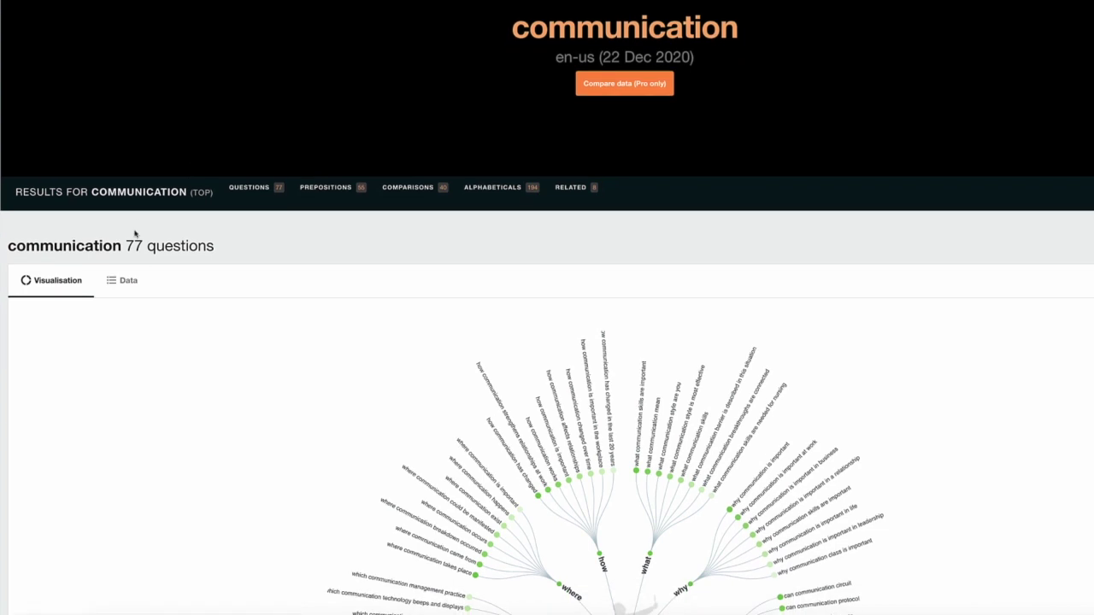
scroll(365, 326, "down", 5)
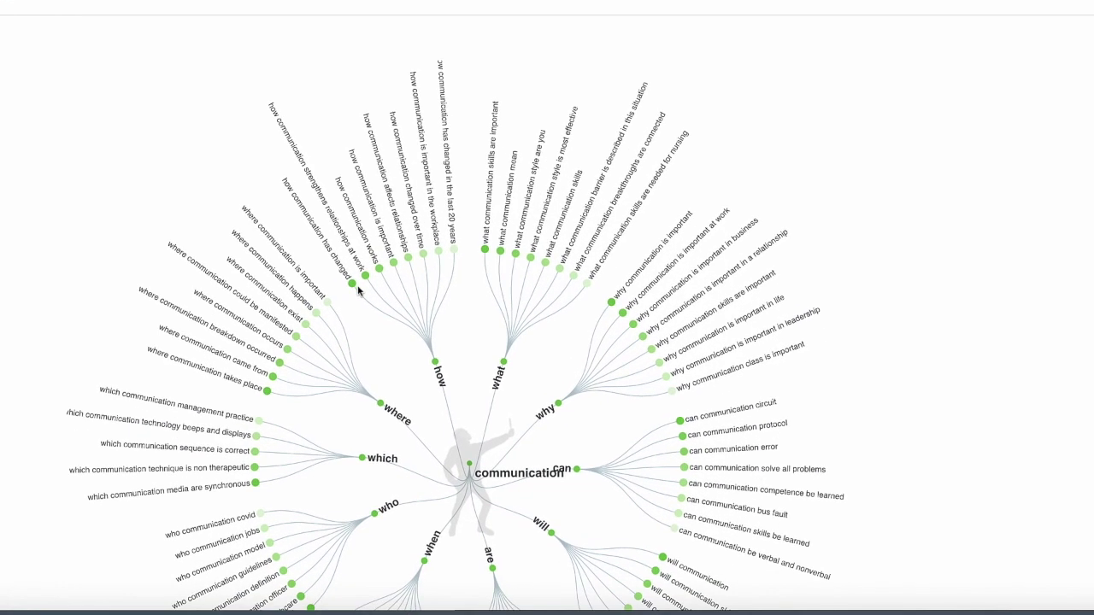
scroll(357, 291, "down", 2)
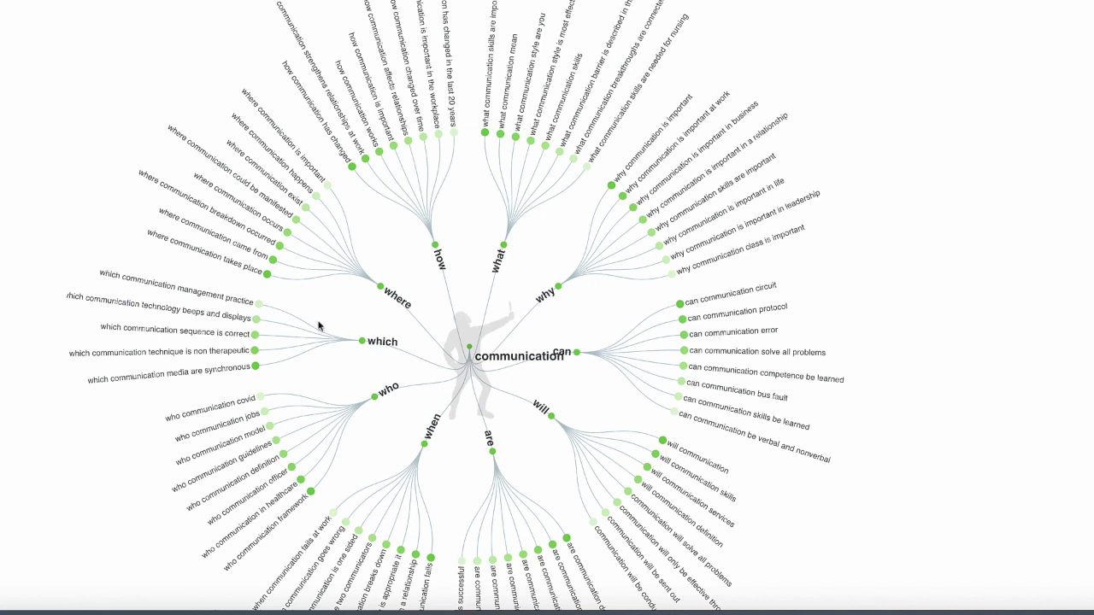
scroll(318, 325, "down", 3)
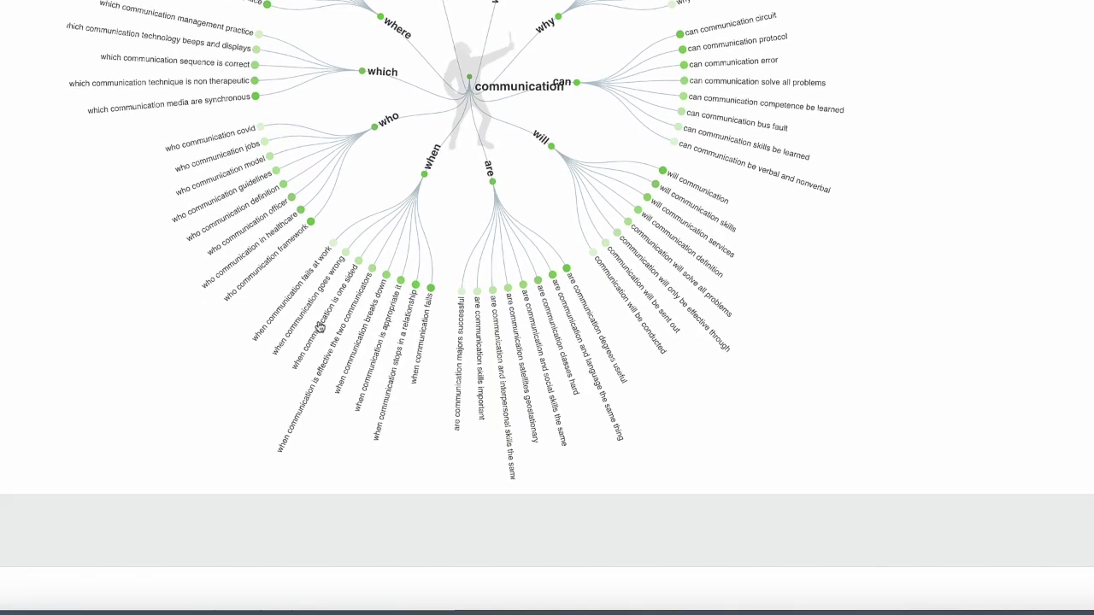
Examine the communication prepositions wheel, including the for, near, with, to and without branches
scroll(318, 326, "down", 7)
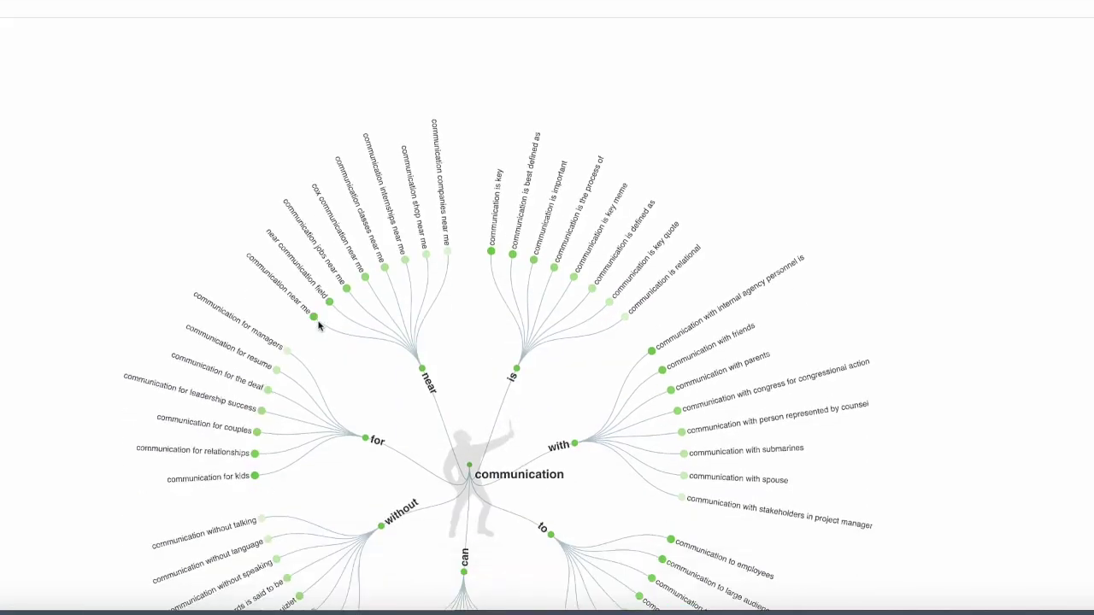
scroll(318, 326, "down", 1)
scroll(318, 325, "down", 2)
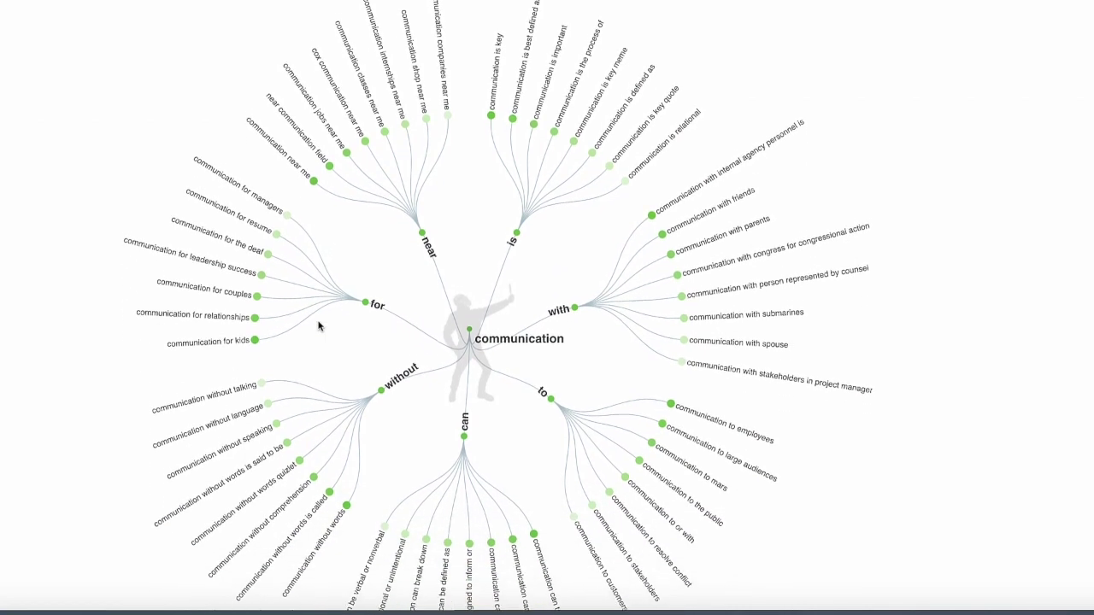
scroll(112, 37, "up", 1)
scroll(112, 36, "down", 3)
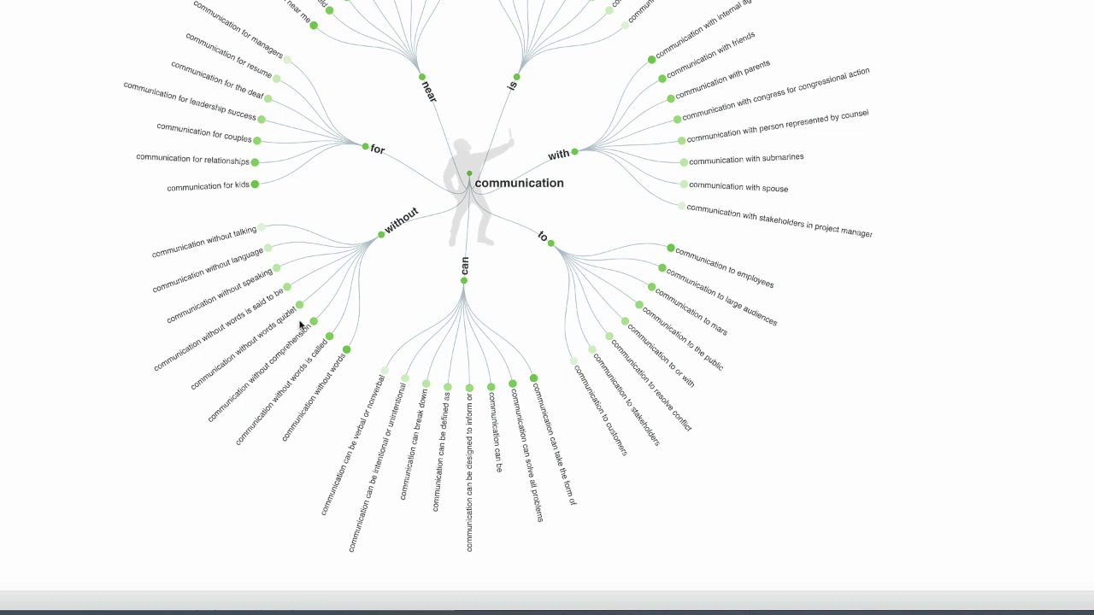
scroll(384, 274, "up", 1)
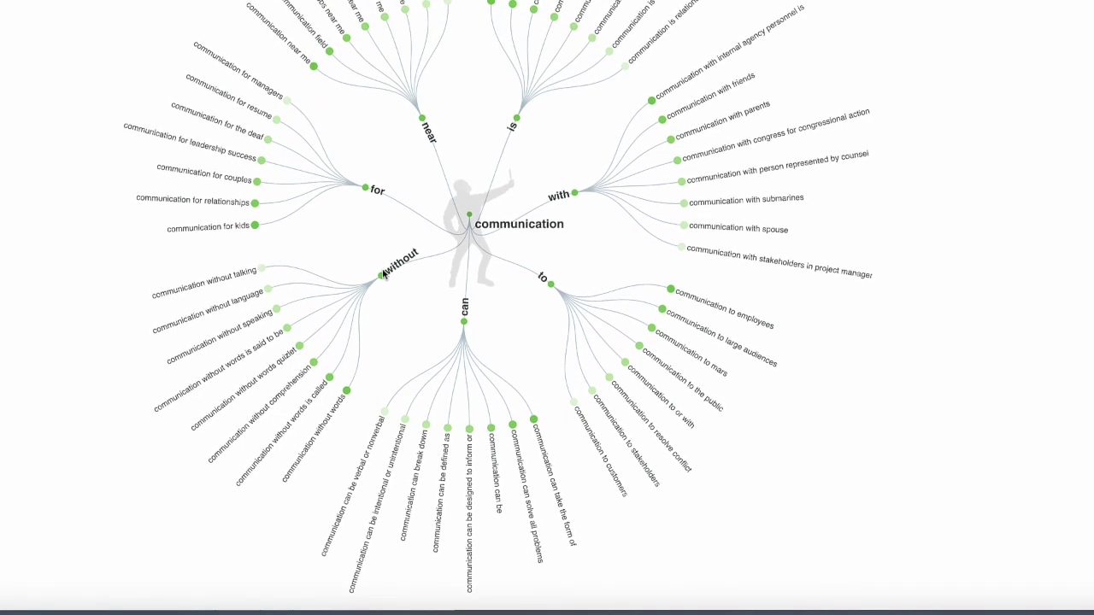
scroll(384, 274, "up", 1)
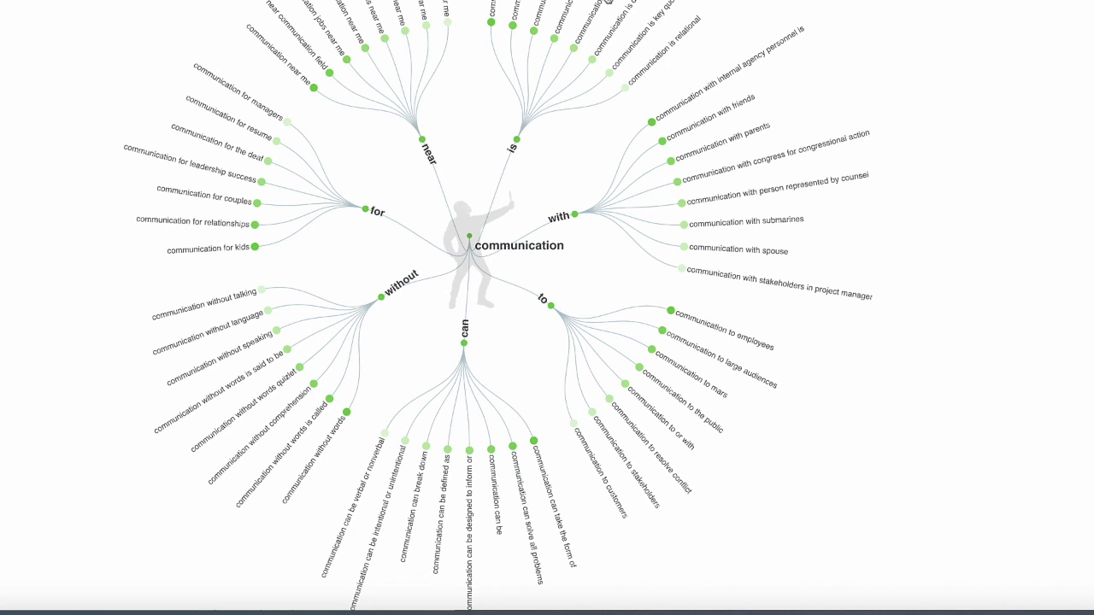
Examine the communication comparisons wheel and the alphabetical keyword lists below it
scroll(594, 137, "down", 6)
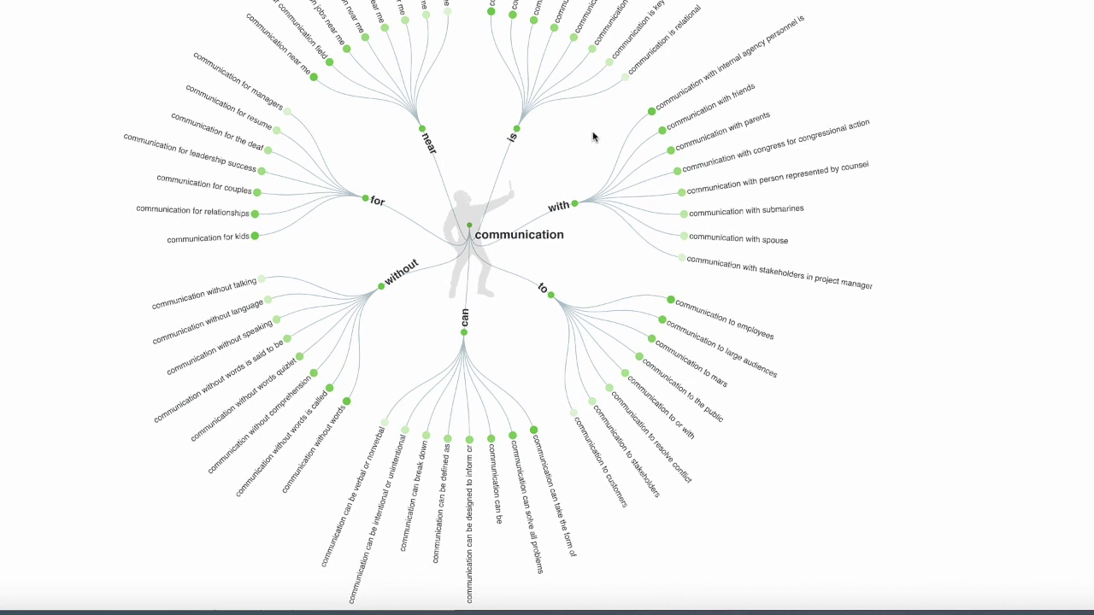
scroll(594, 136, "down", 3)
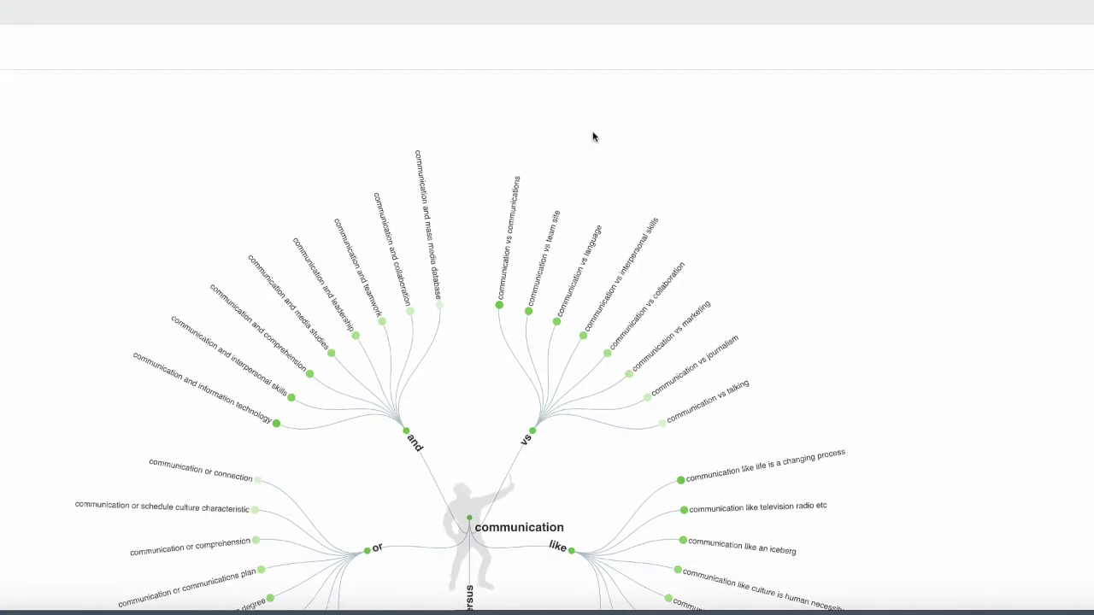
scroll(246, 297, "down", 3)
scroll(248, 297, "down", 1)
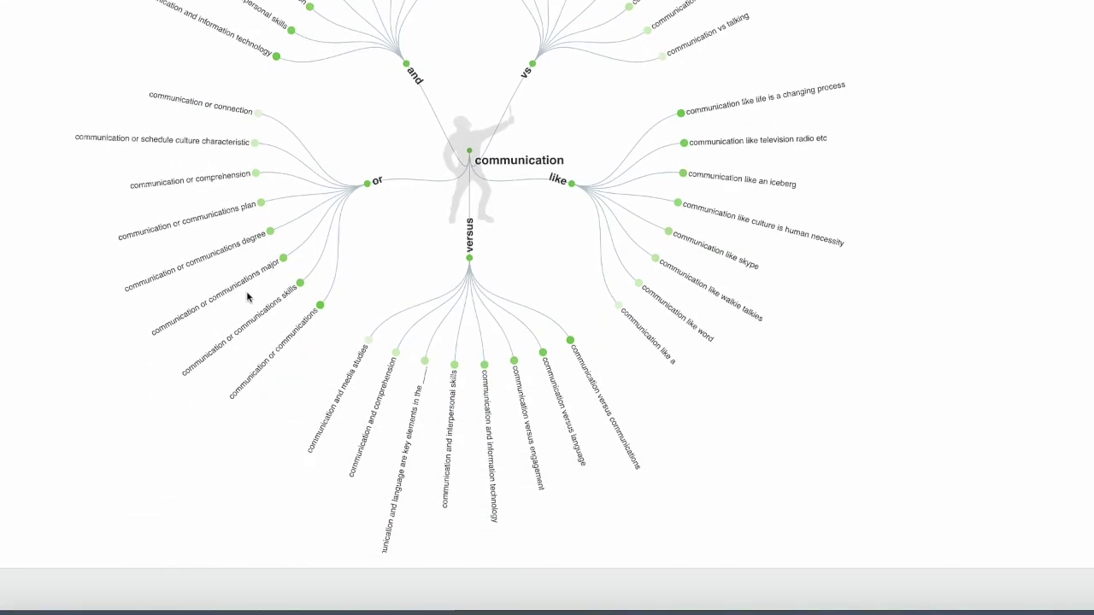
scroll(411, 312, "down", 4)
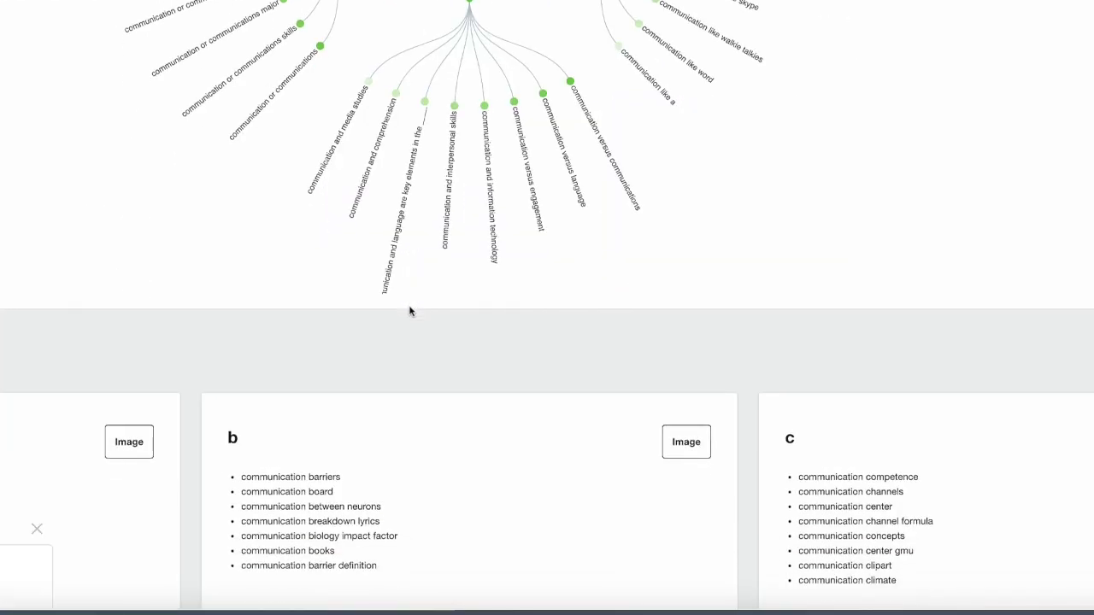
scroll(427, 317, "up", 5)
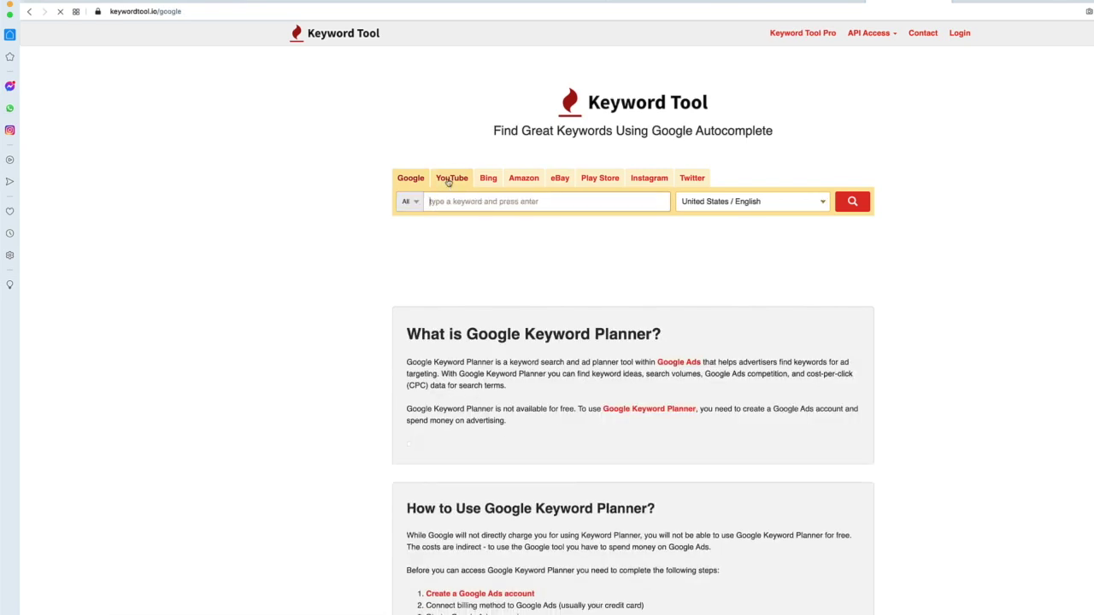
In Keyword Tool, search YouTube keywords for "fashion" and look through the keyword suggestions
left_click(448, 182)
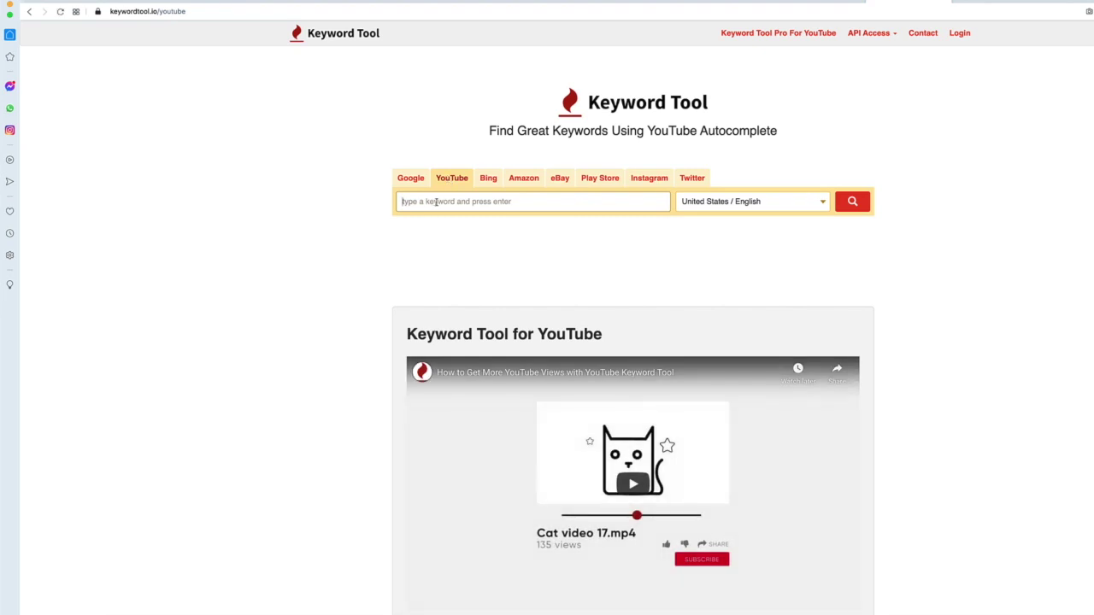
type("fashion")
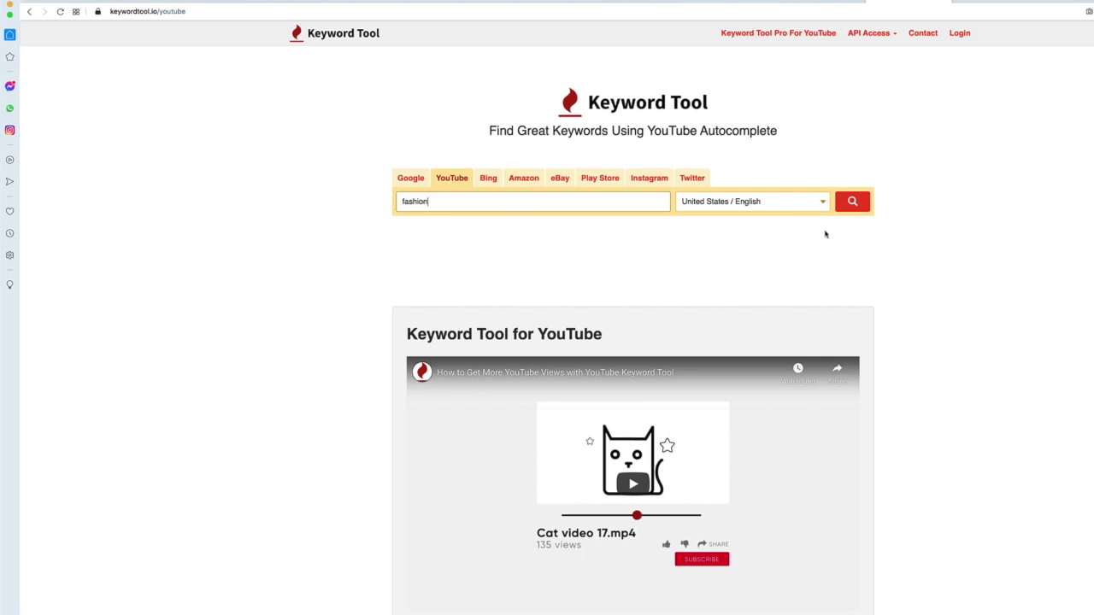
left_click(854, 204)
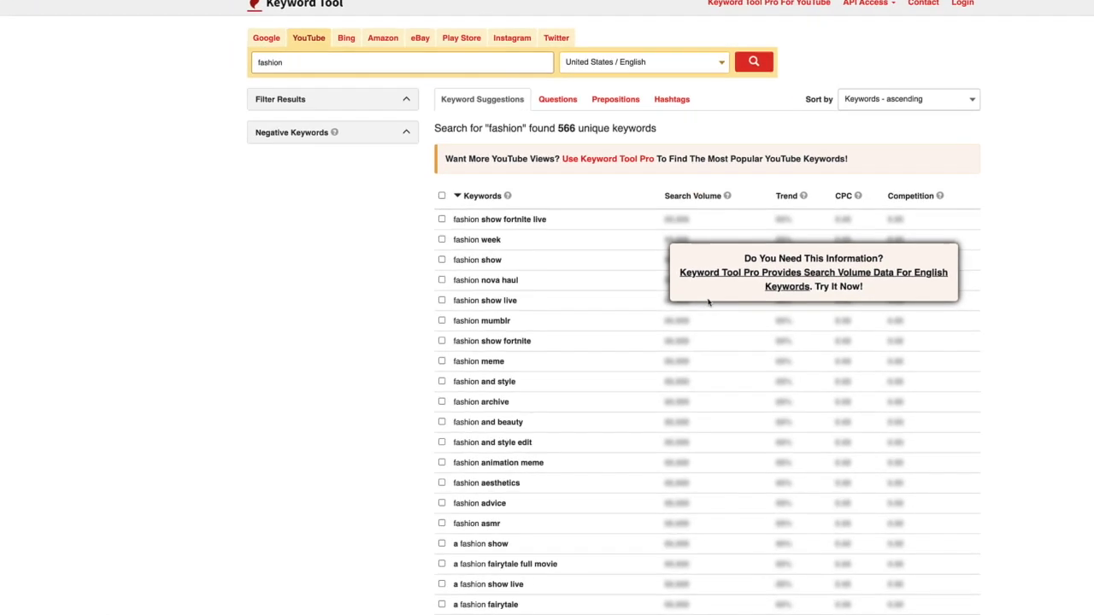
scroll(295, 138, "down", 1)
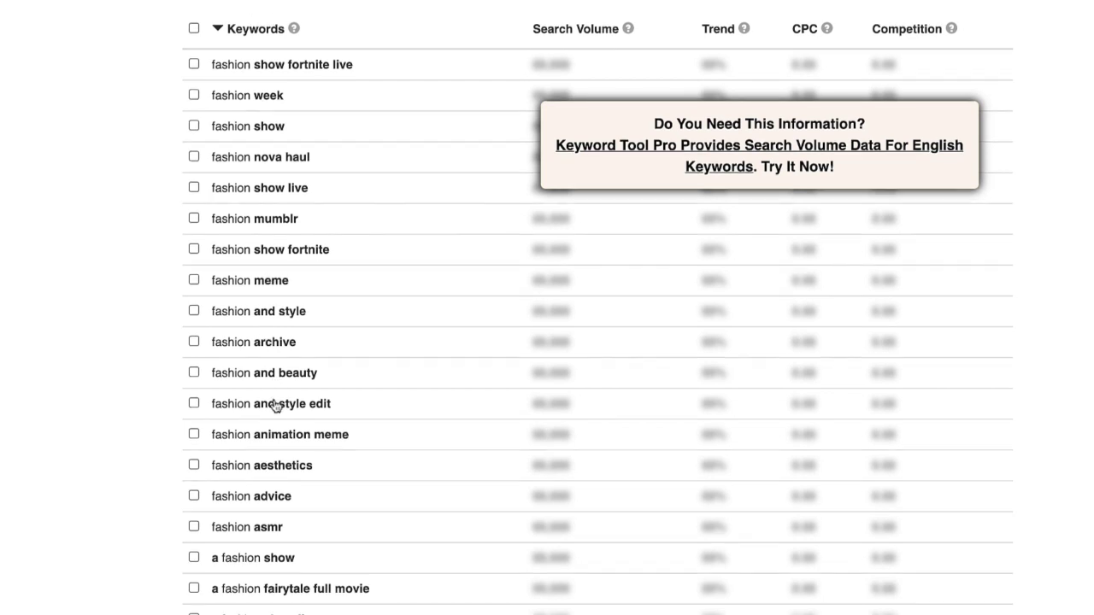
scroll(275, 406, "down", 2)
scroll(275, 407, "up", 2)
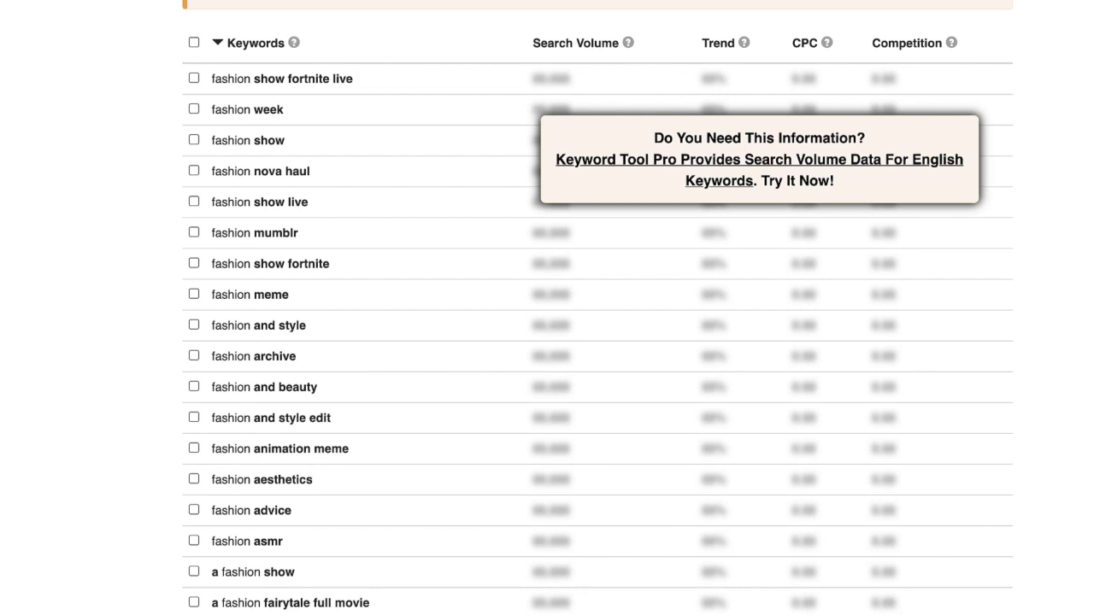
Search YouTube keywords for "communication" and review the list of keyword suggestions
type("communication")
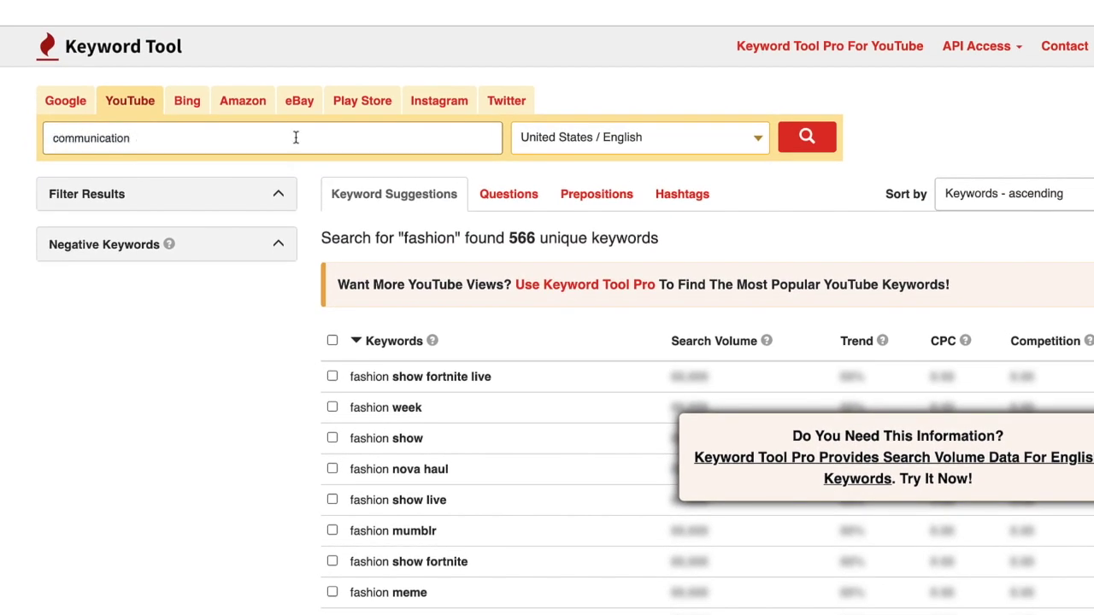
left_click(808, 138)
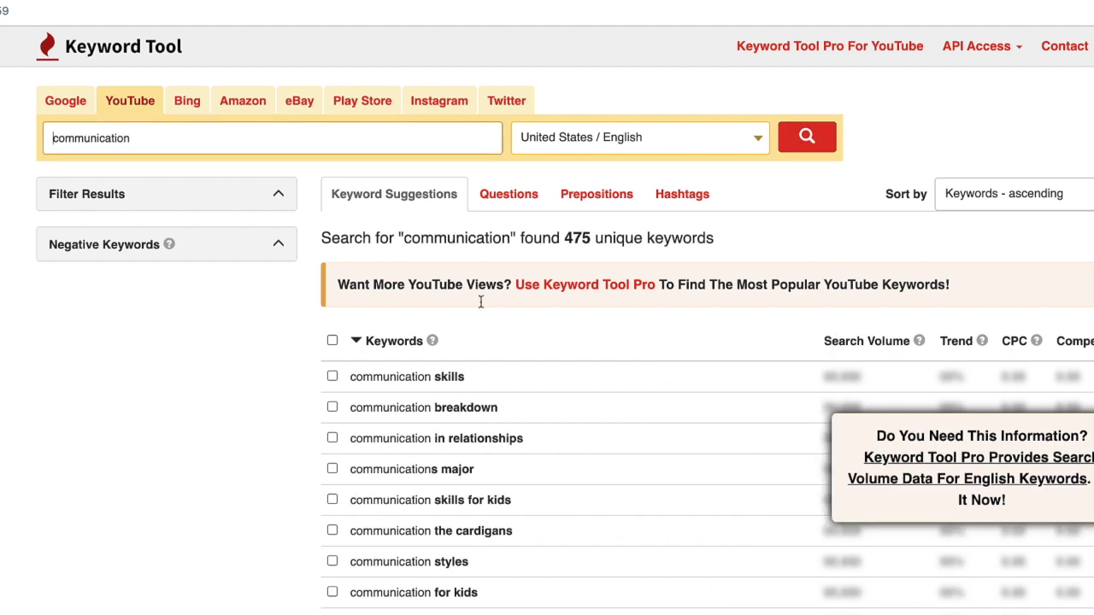
scroll(542, 420, "down", 1)
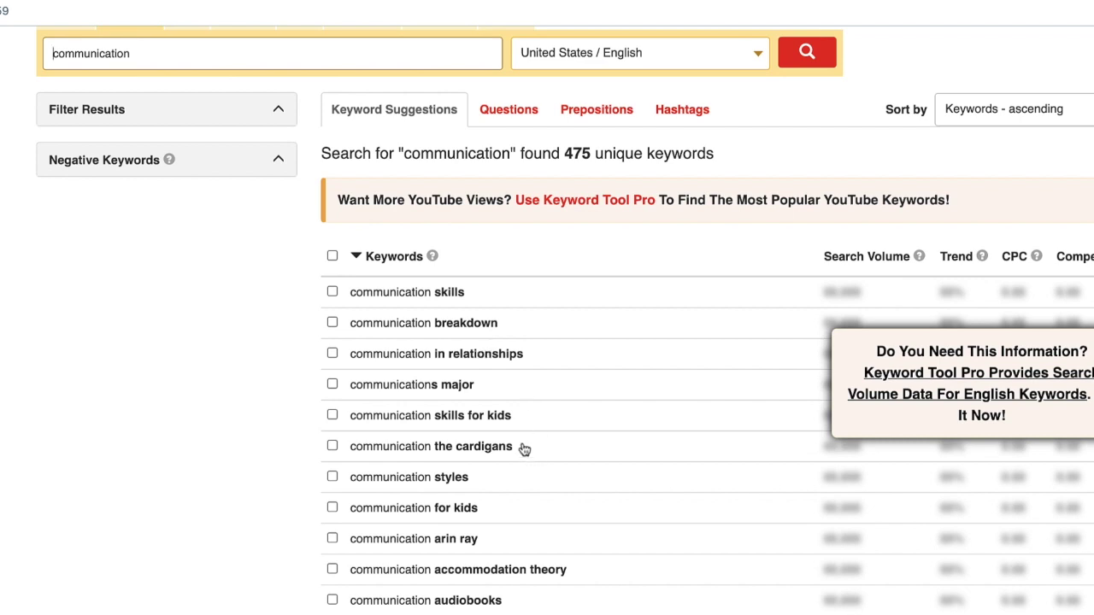
scroll(523, 466, "down", 2)
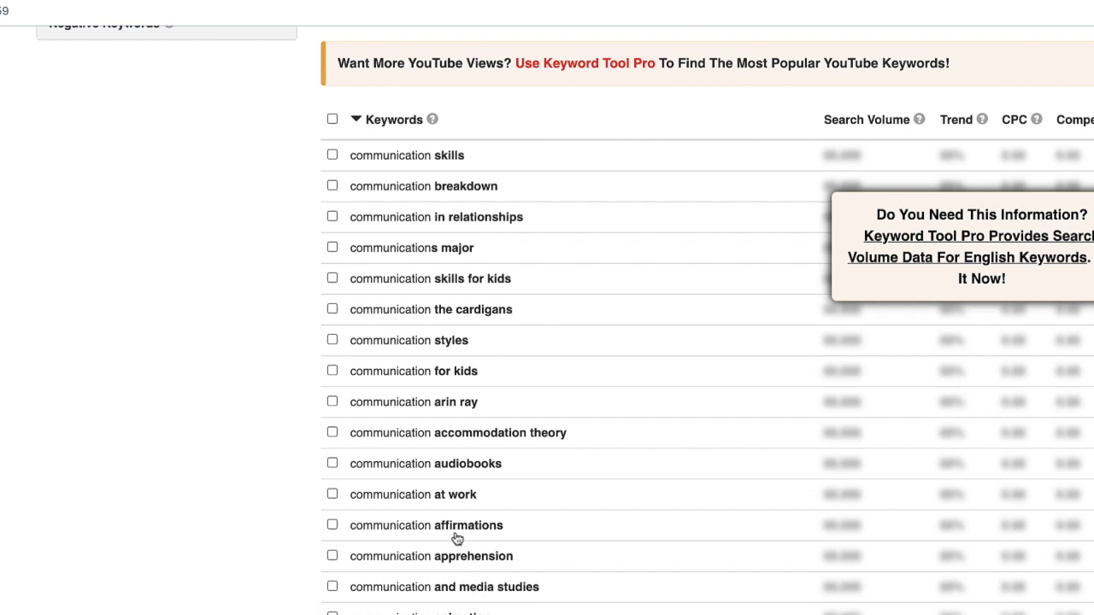
scroll(460, 585, "up", 1)
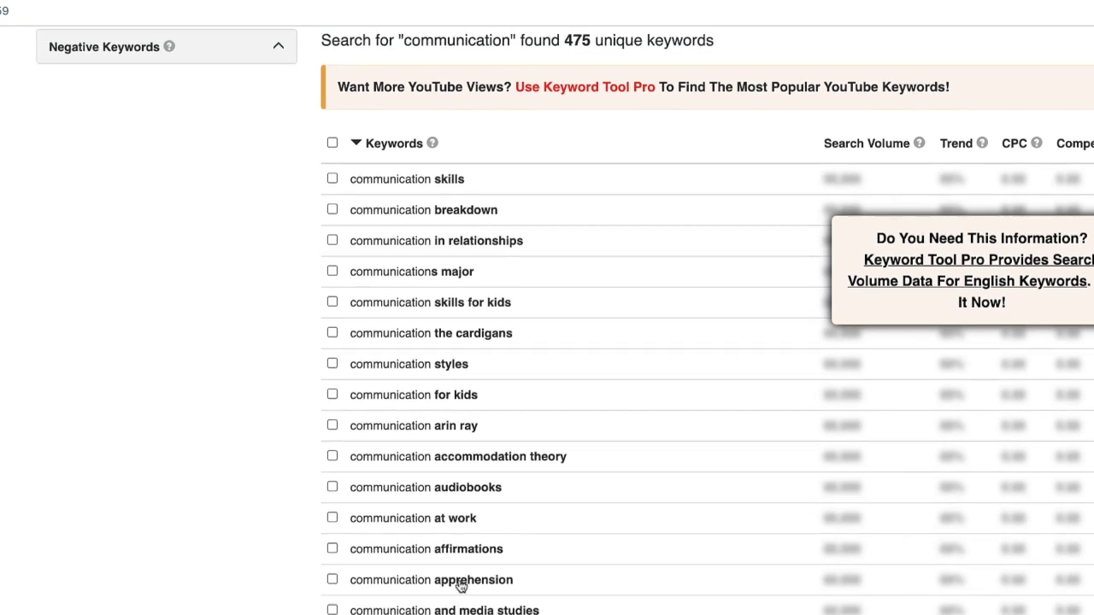
scroll(460, 585, "up", 3)
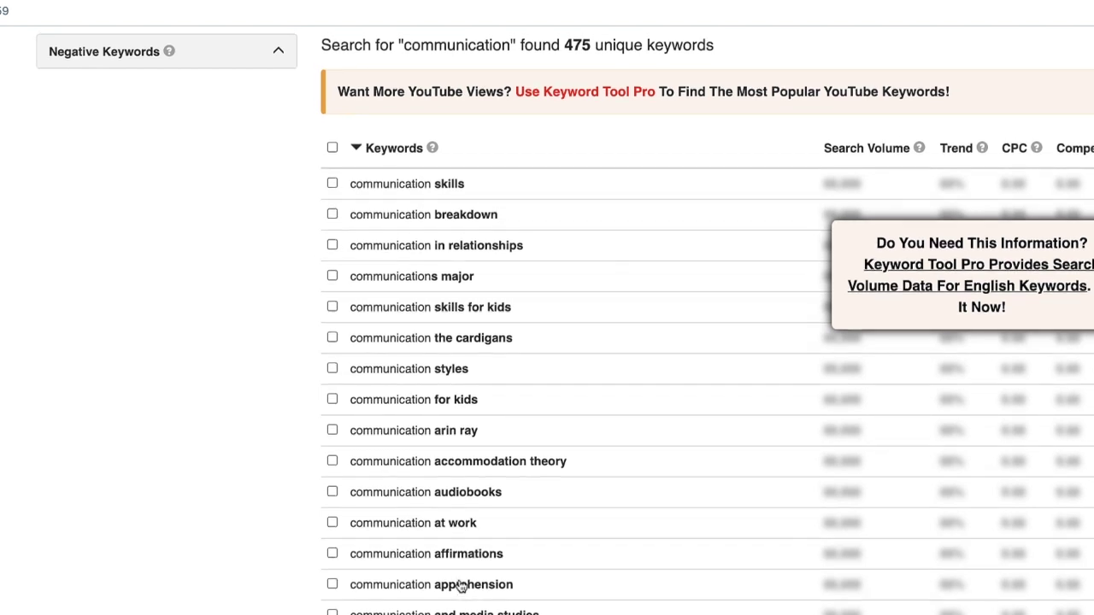
scroll(459, 585, "up", 3)
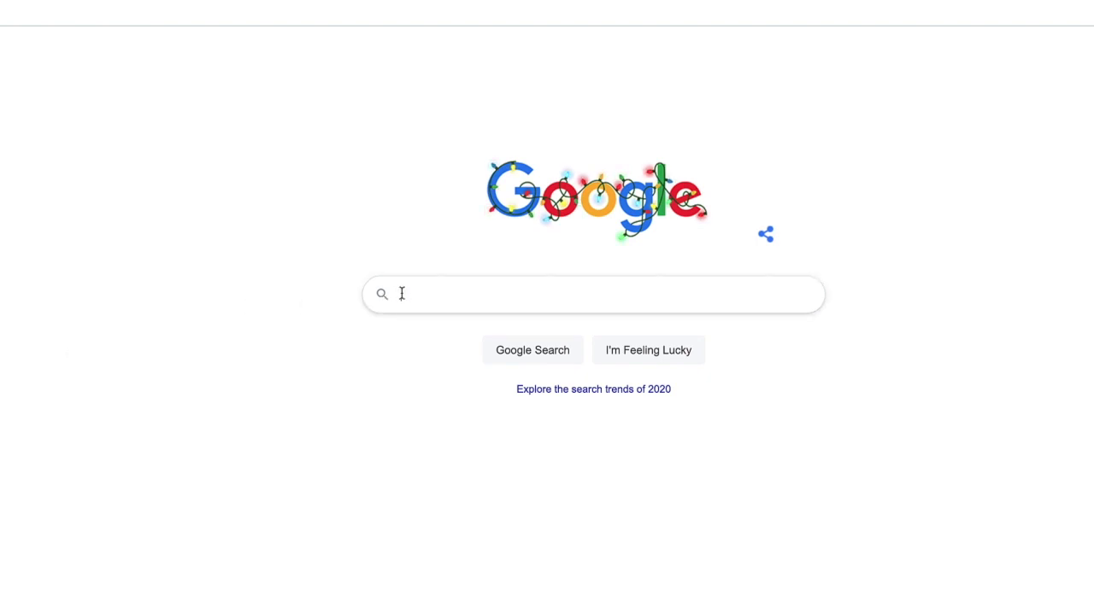
Switch to Google and search for "fashion"
type("fas")
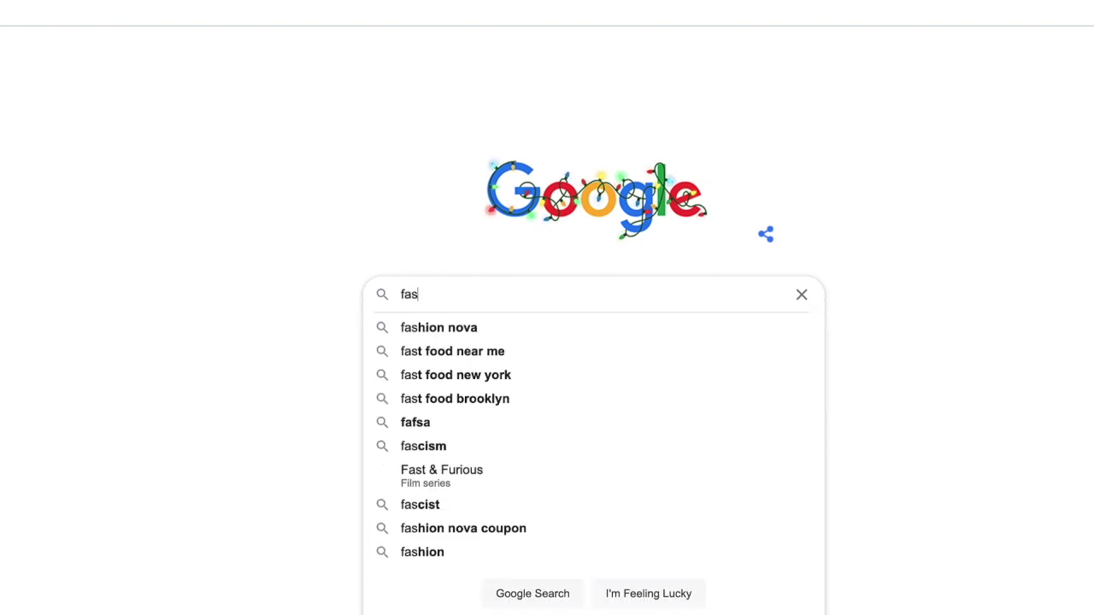
type("hion")
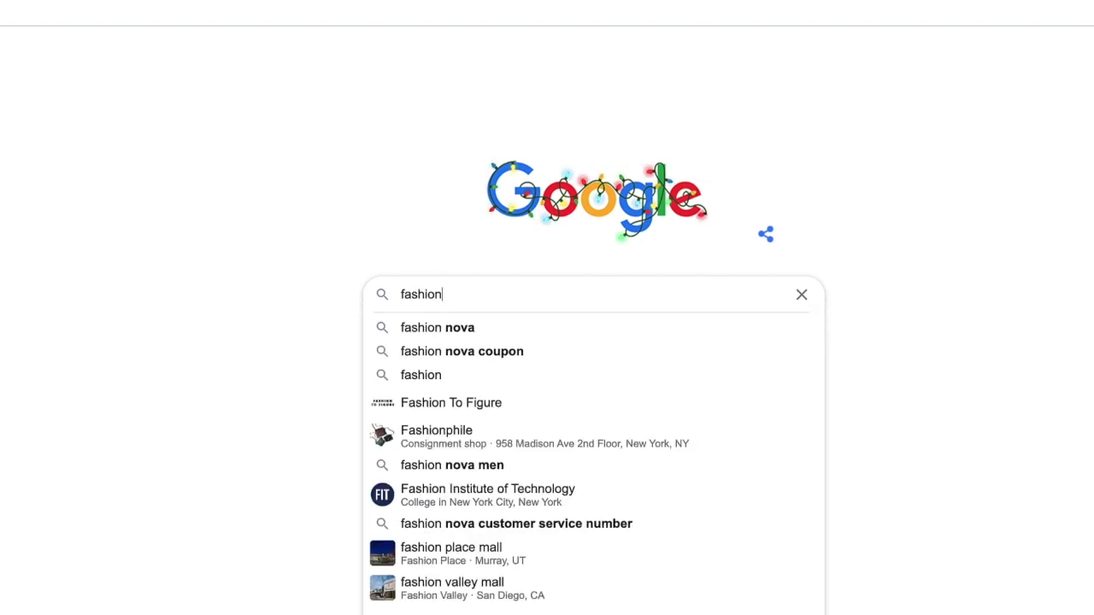
key("Return")
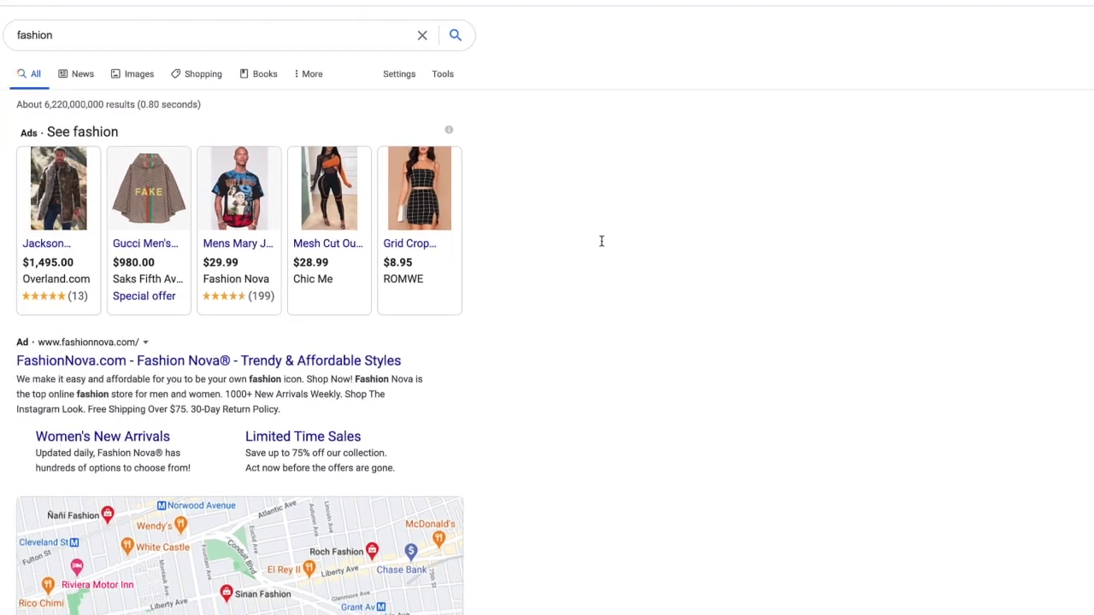
Examine the fashion results page for content ideas, including the People also ask questions, videos and related searches
scroll(554, 391, "down", 5)
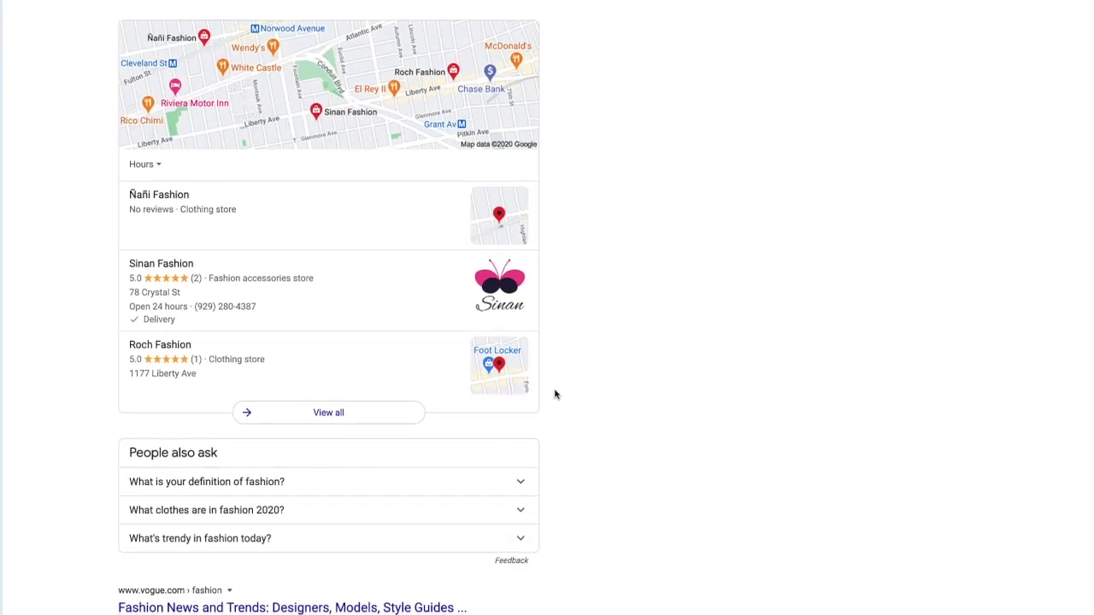
scroll(554, 391, "down", 2)
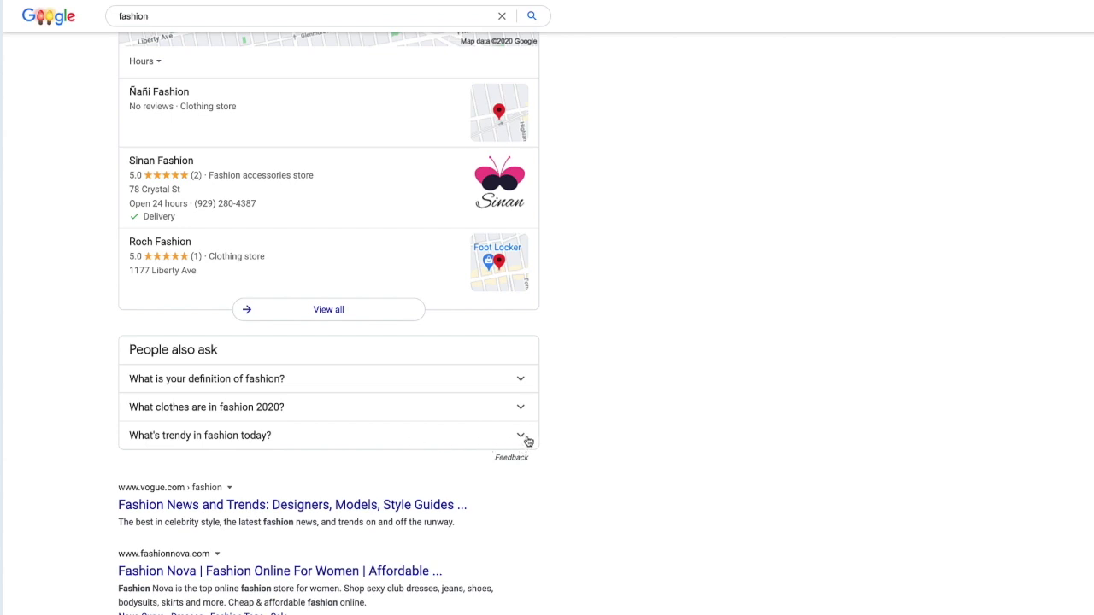
scroll(528, 441, "down", 10)
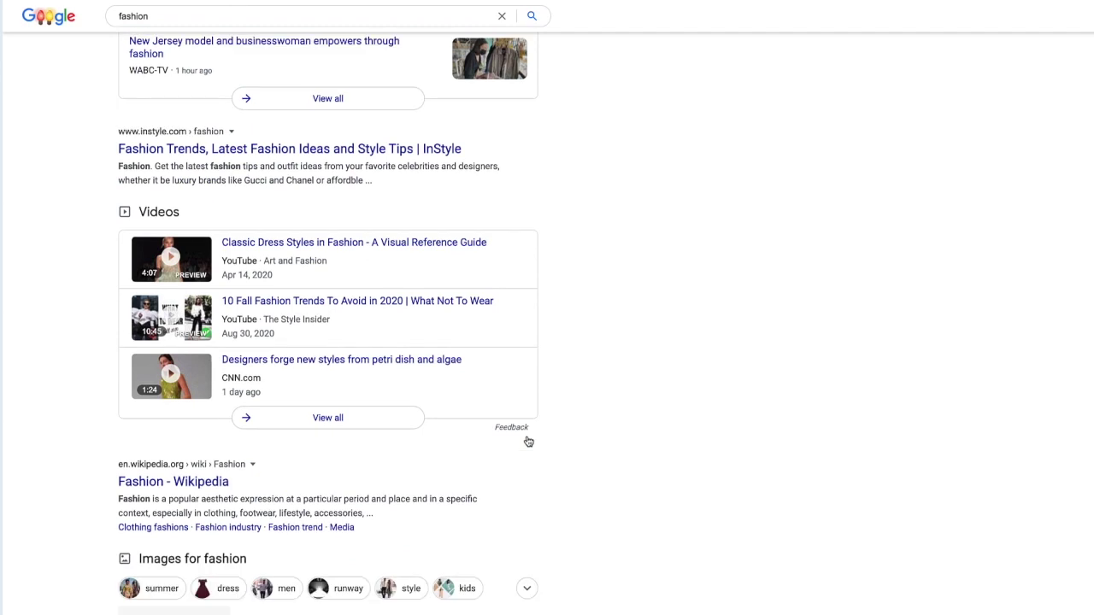
scroll(528, 441, "down", 7)
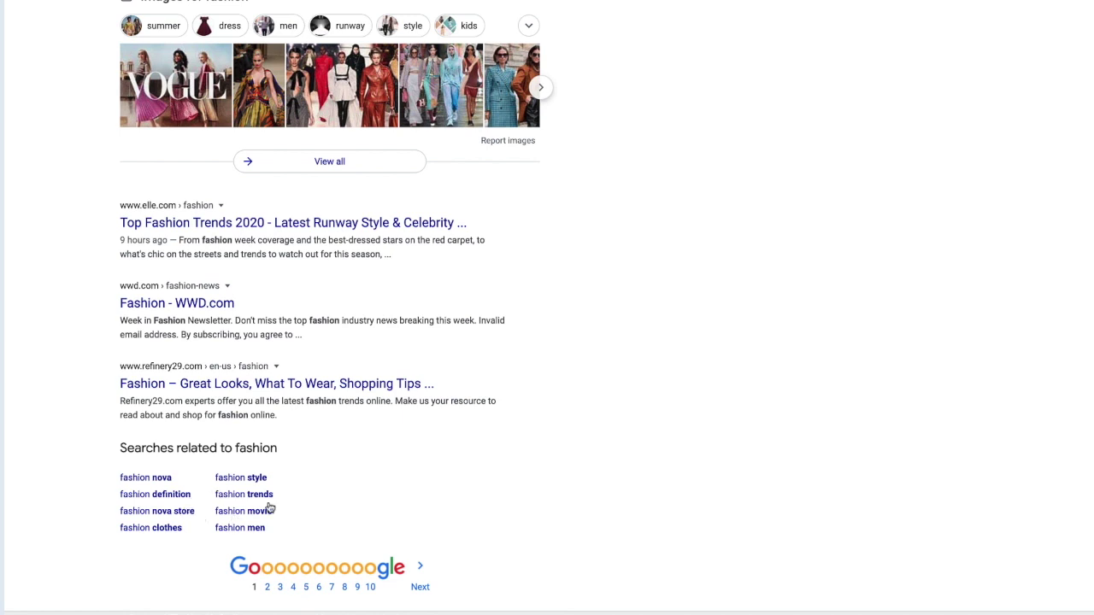
scroll(319, 450, "up", 10)
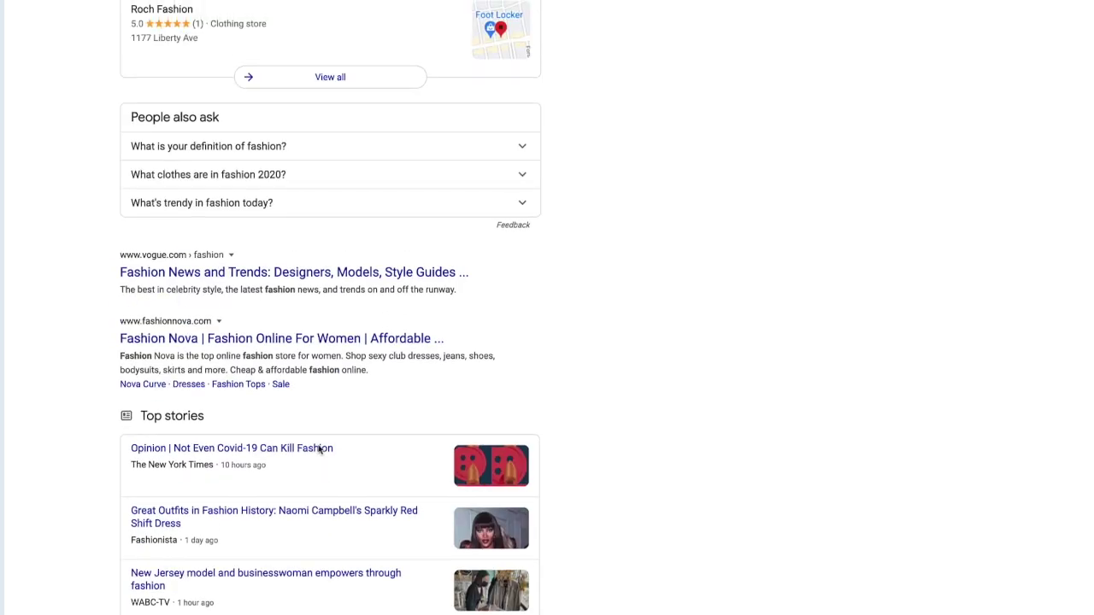
scroll(319, 450, "up", 5)
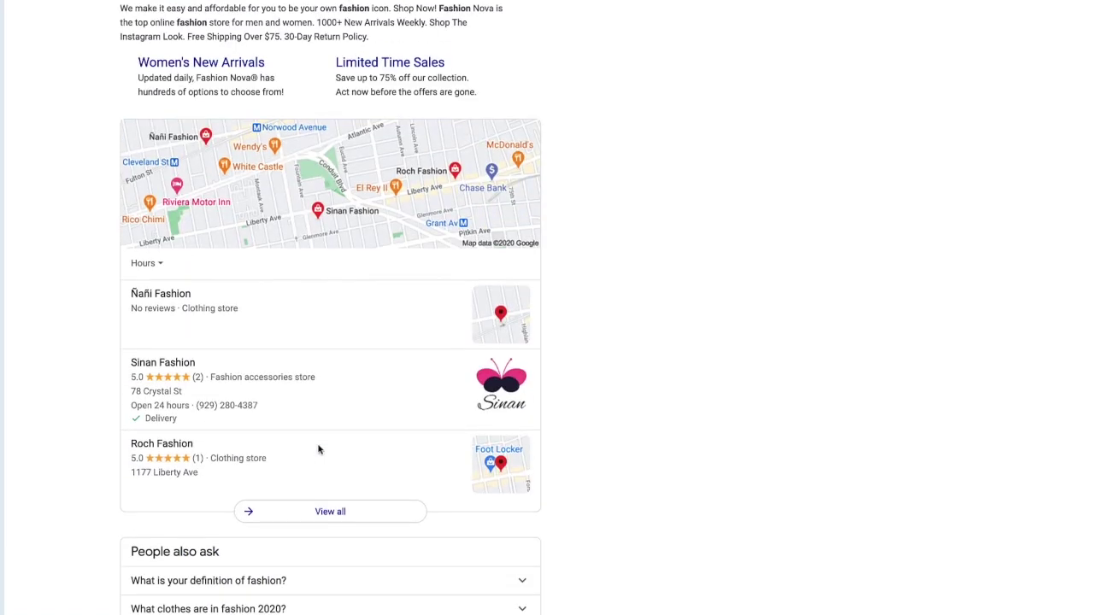
scroll(318, 450, "up", 5)
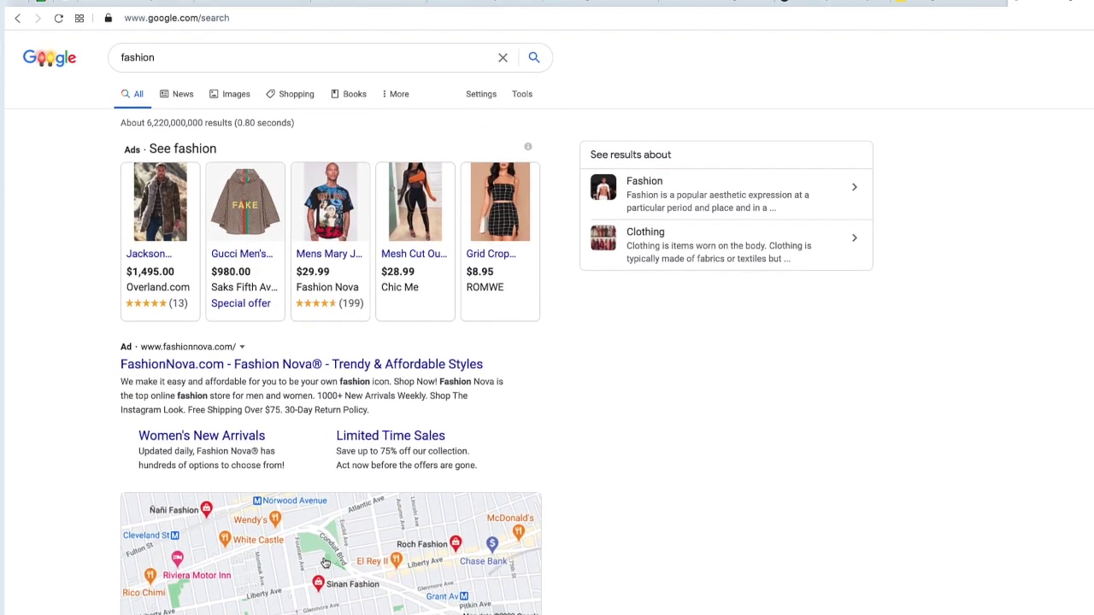
Search Google for "communication" and examine its People also ask questions and related searches
double_click(171, 56)
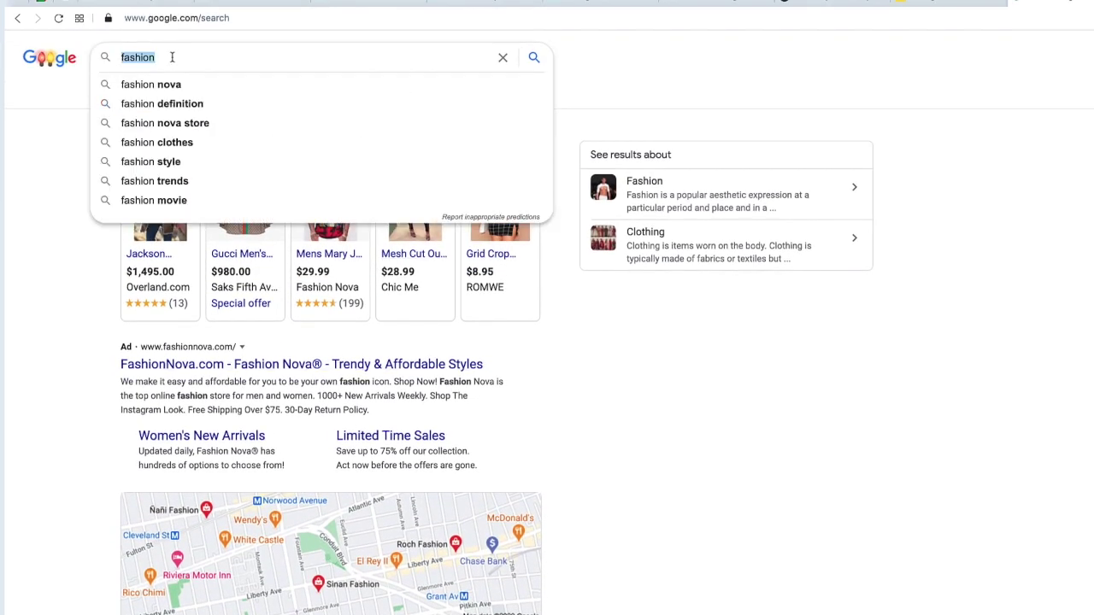
type("communic")
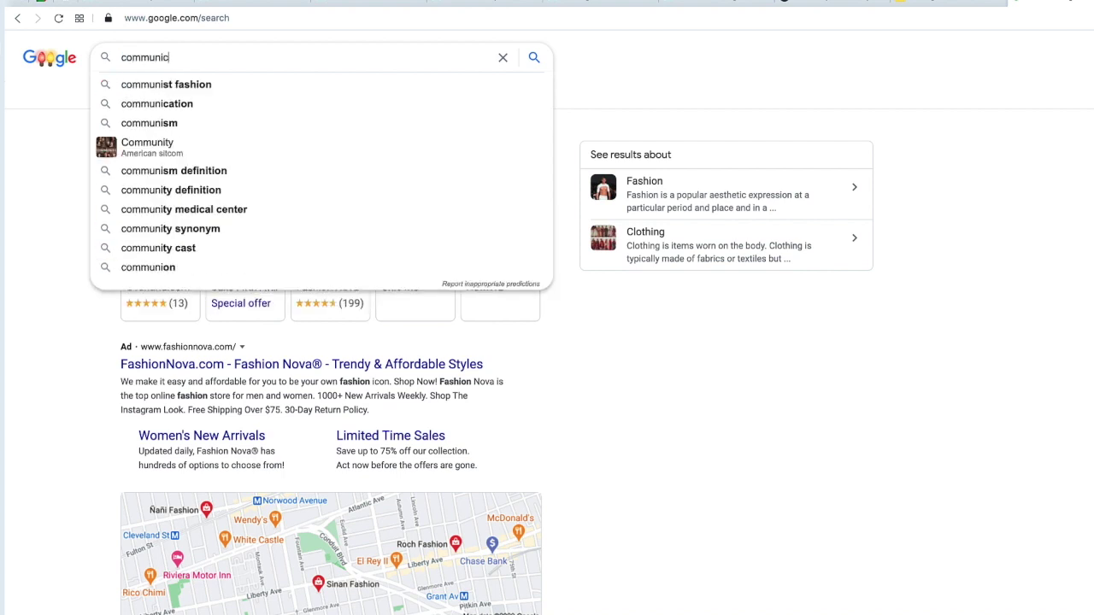
type("ation")
key("Return")
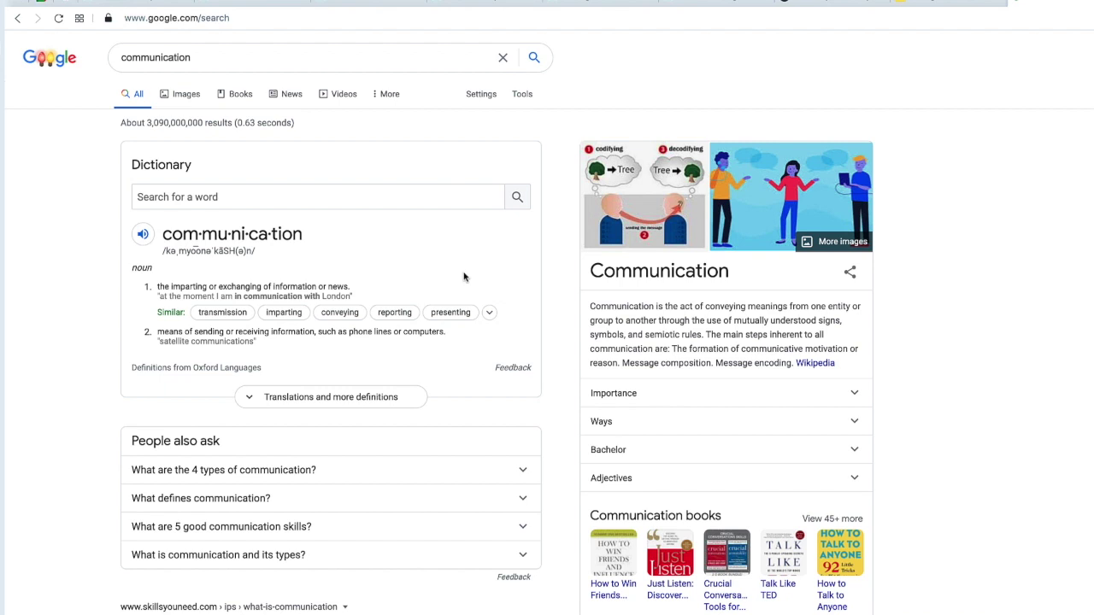
scroll(534, 362, "down", 3)
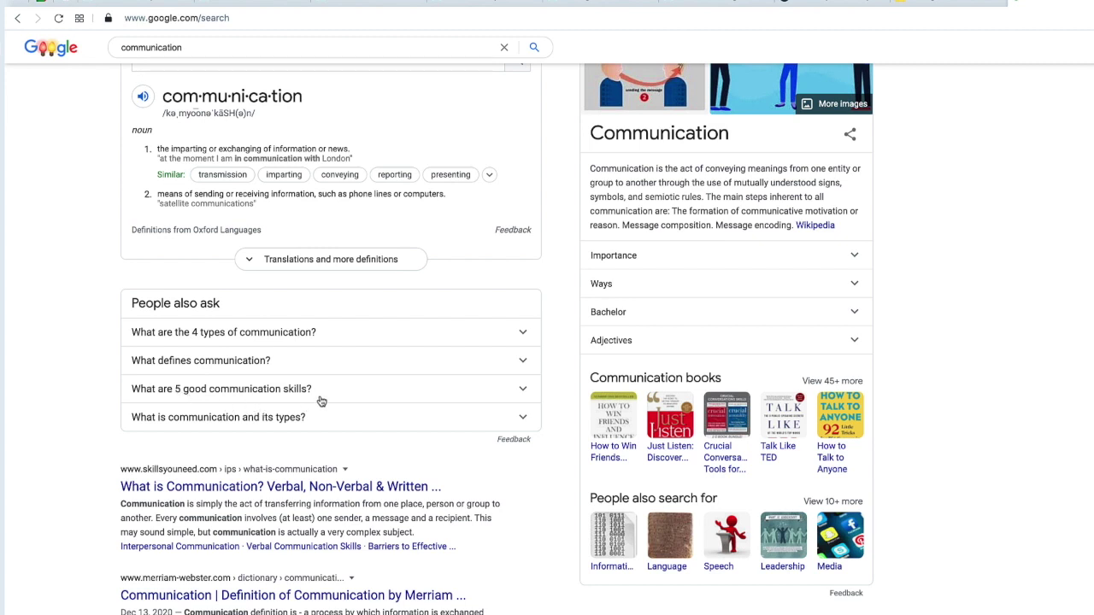
scroll(321, 401, "down", 10)
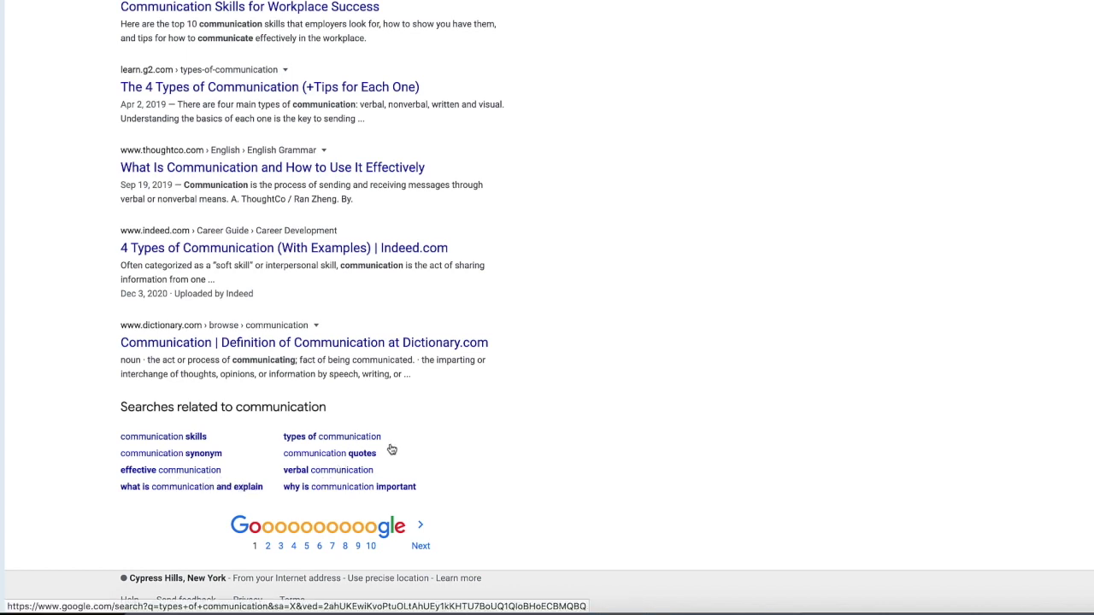
scroll(391, 449, "up", 6)
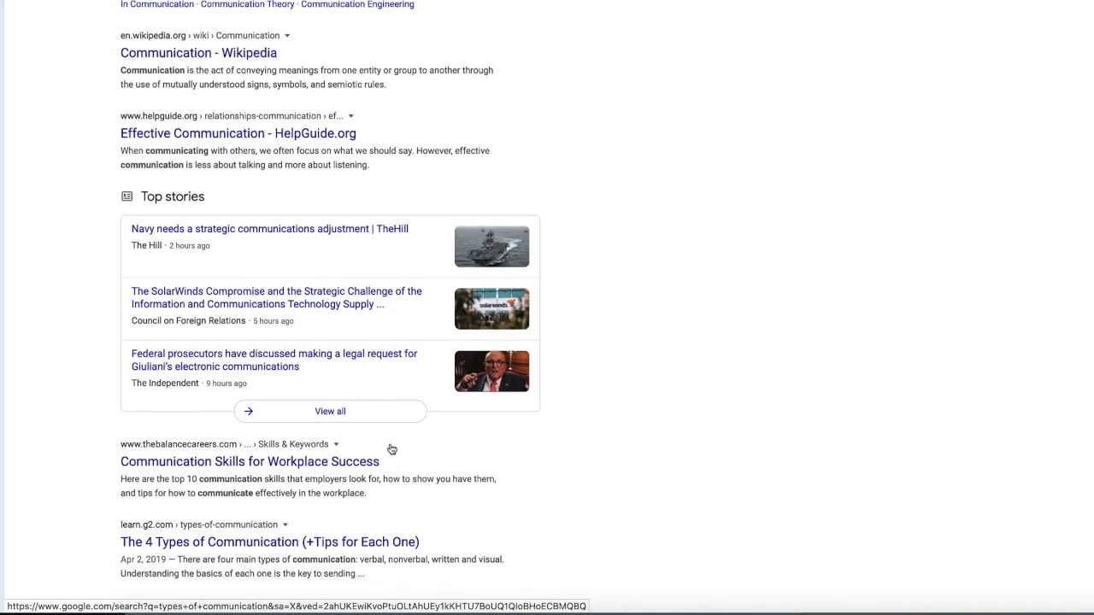
scroll(392, 449, "up", 6)
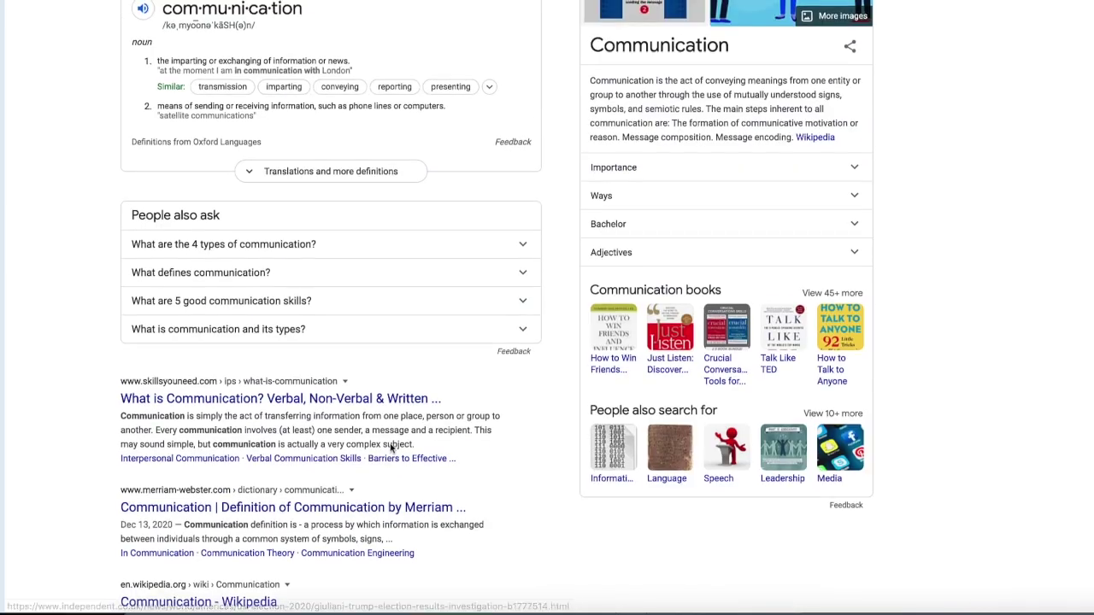